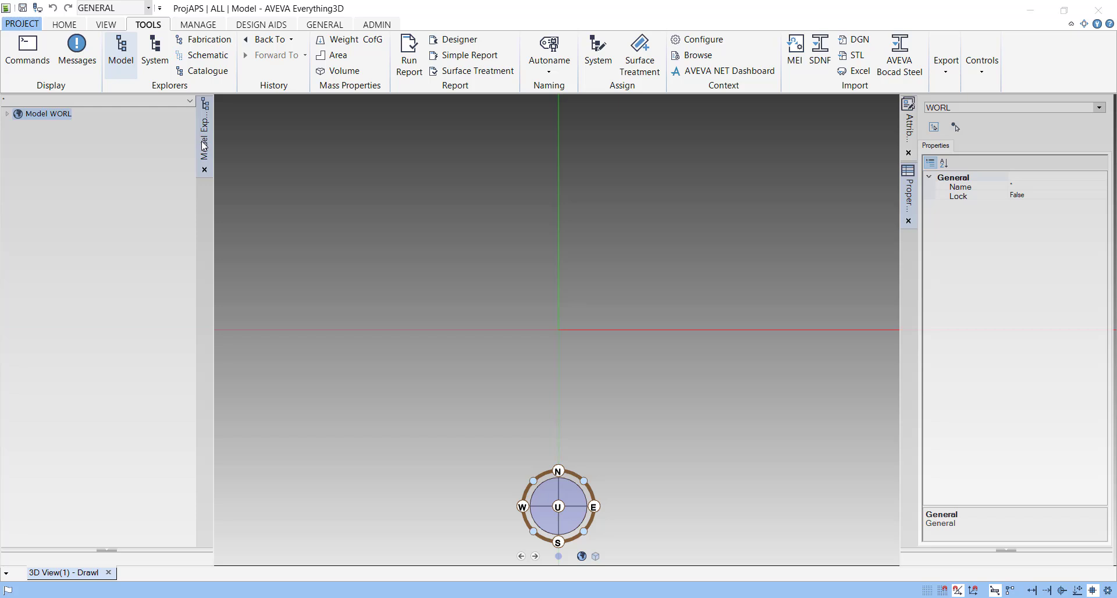
Close and reopen the Model Explorer, and expand the Model WORL hierarchy to list its sites
click(205, 170)
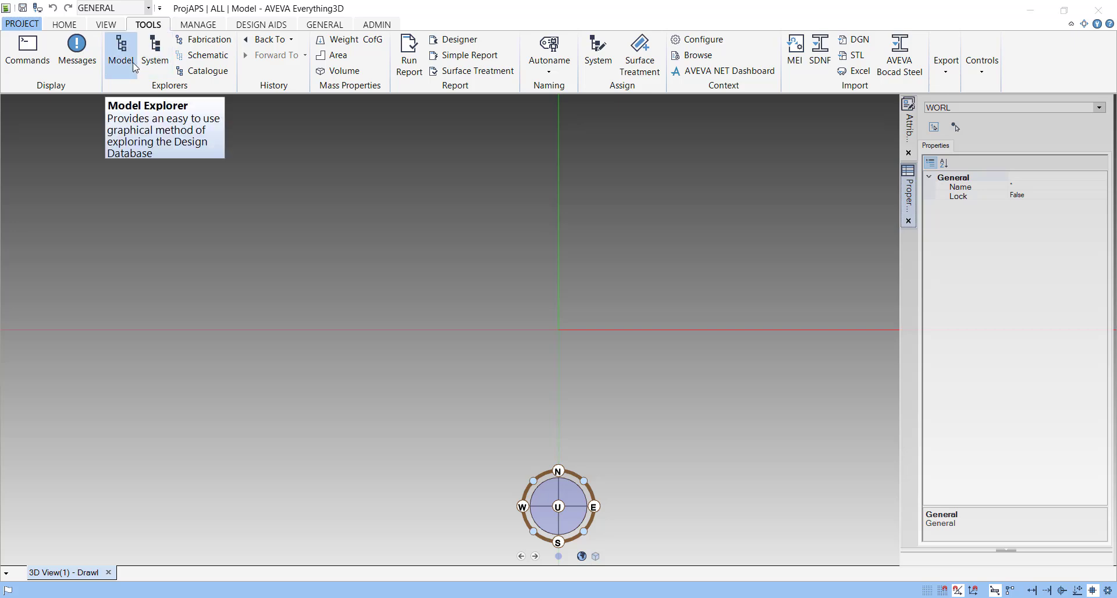
click(121, 52)
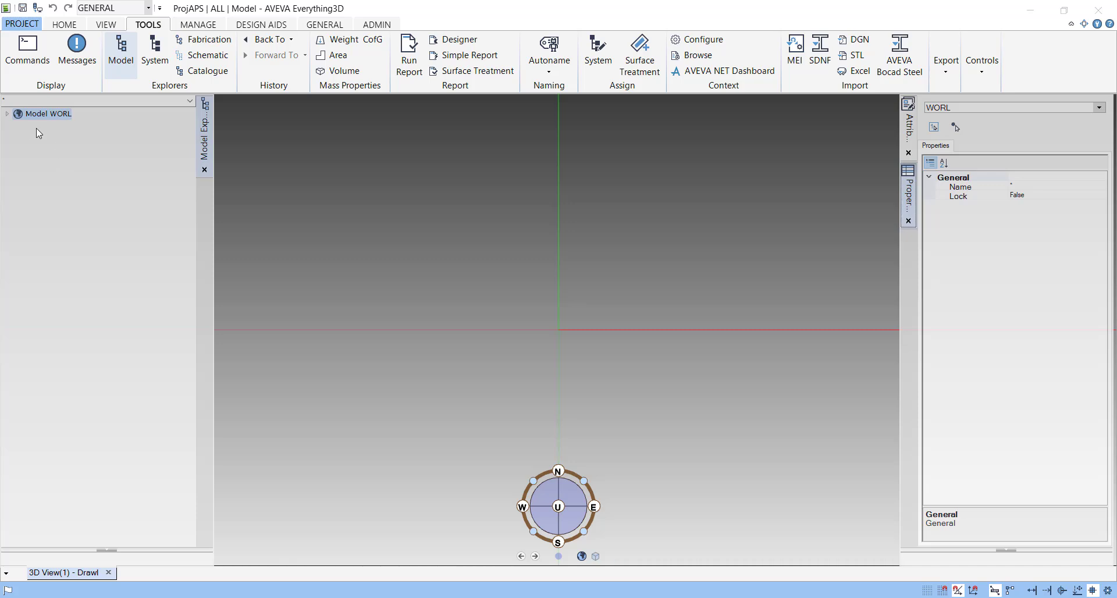
click(7, 113)
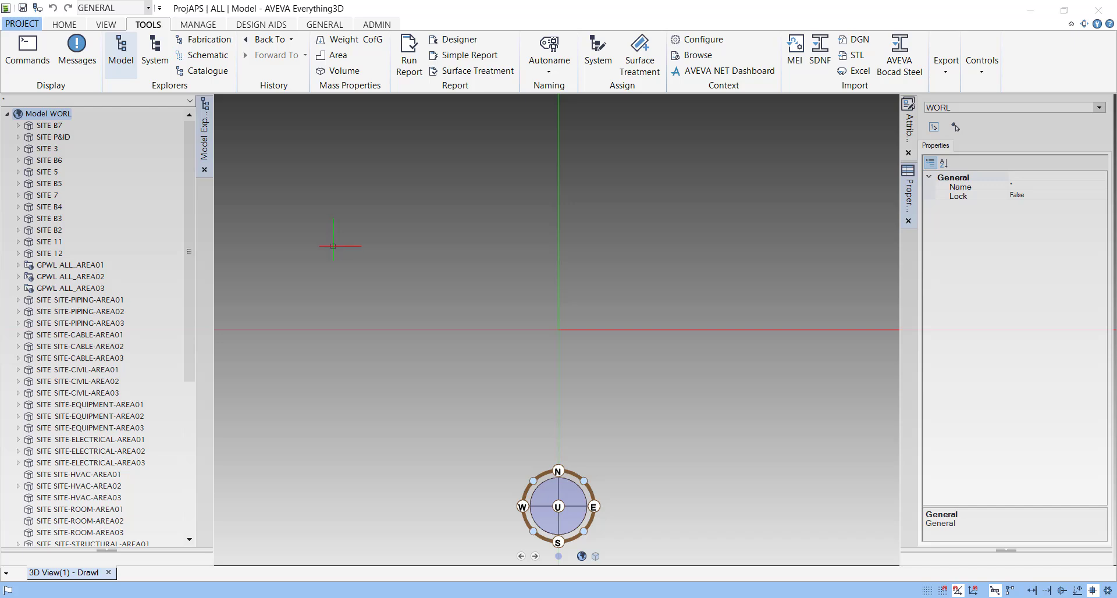
Create a site named TRAINING-001 under the world, leaving its purpose unset
click(325, 25)
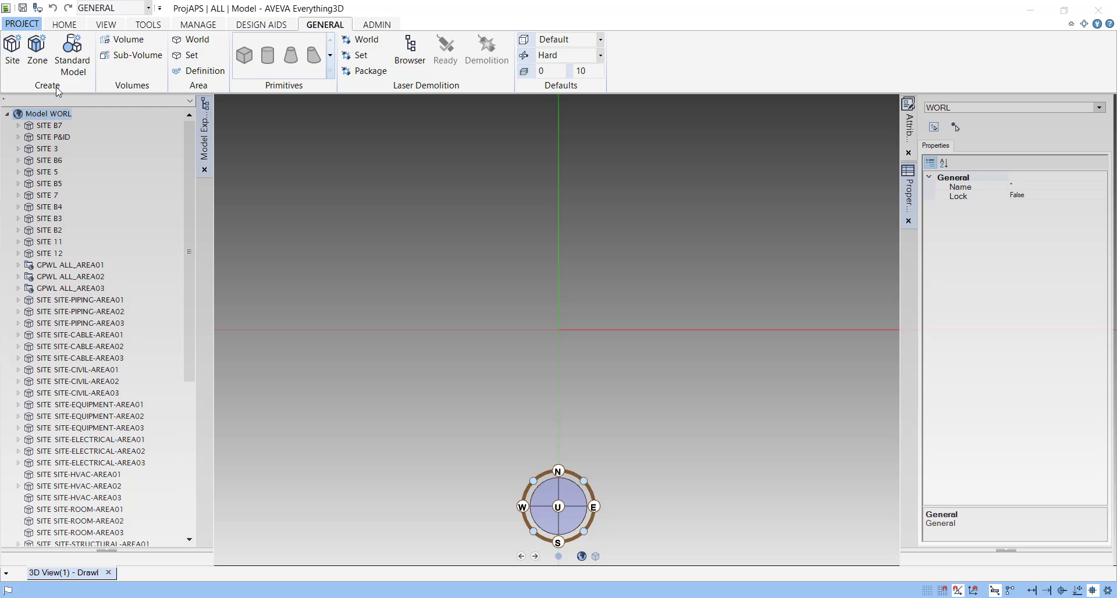
click(19, 63)
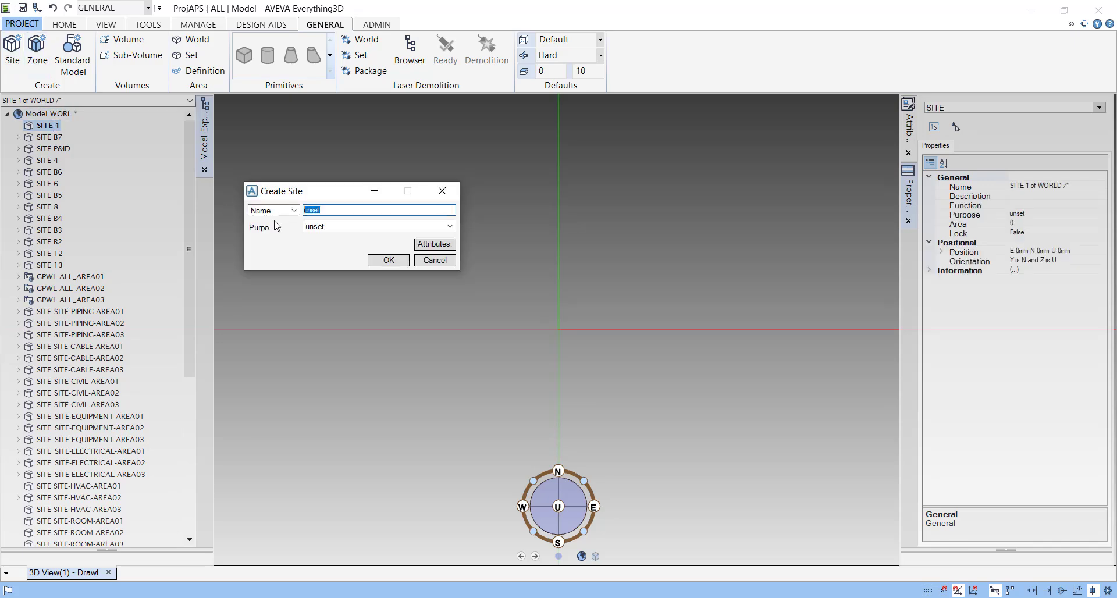
text(TRAINING-001)
click(388, 261)
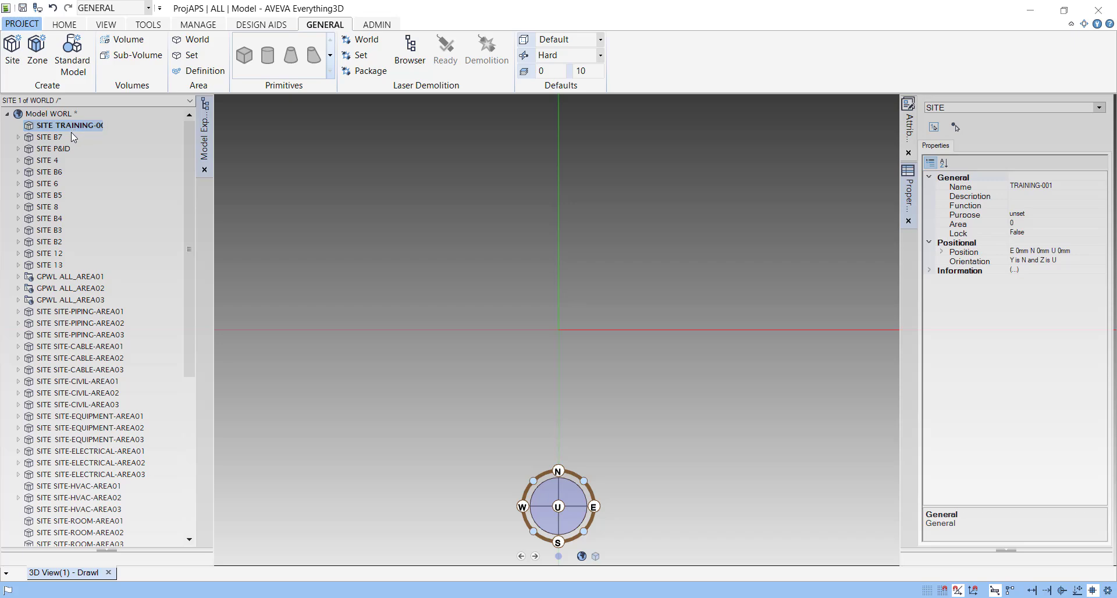
Create a zone named TRAINING-001/EQUIP under the TRAINING-001 site
click(37, 52)
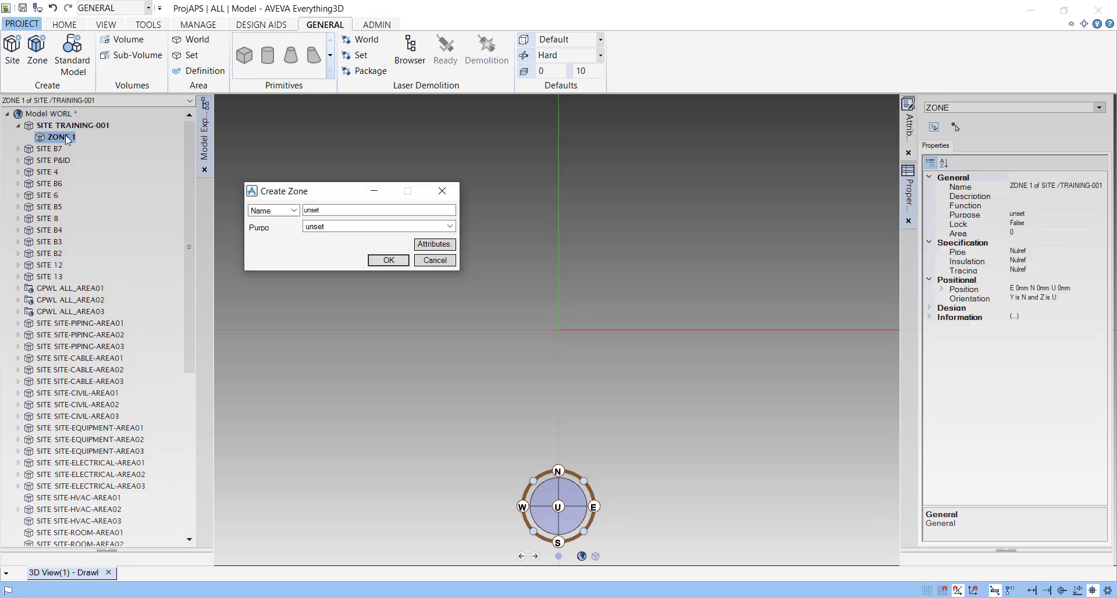
click(331, 212)
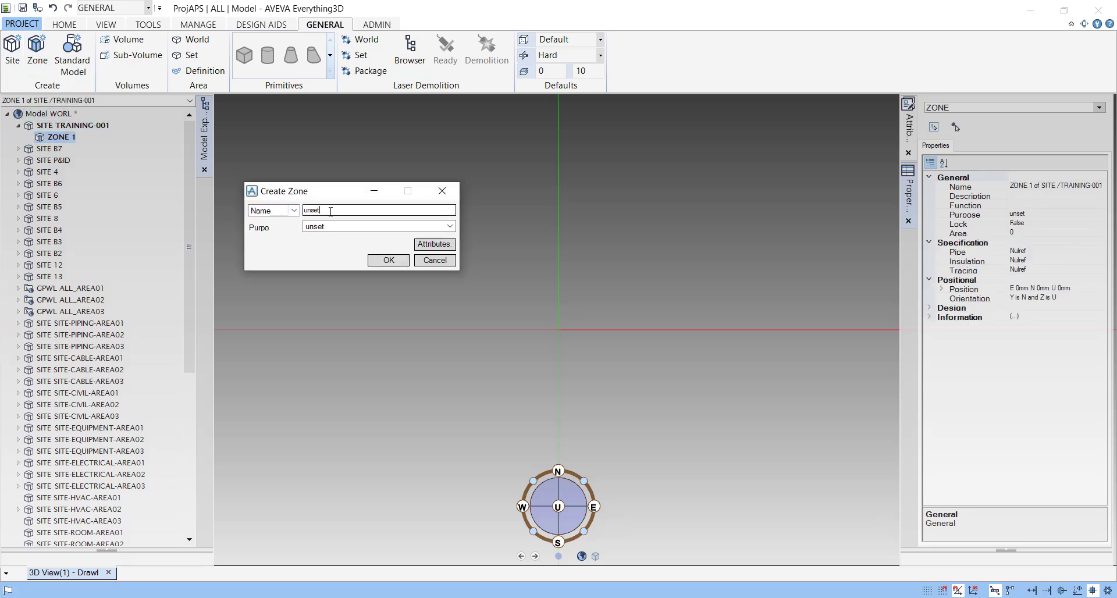
double_click(330, 212)
text(TRA)
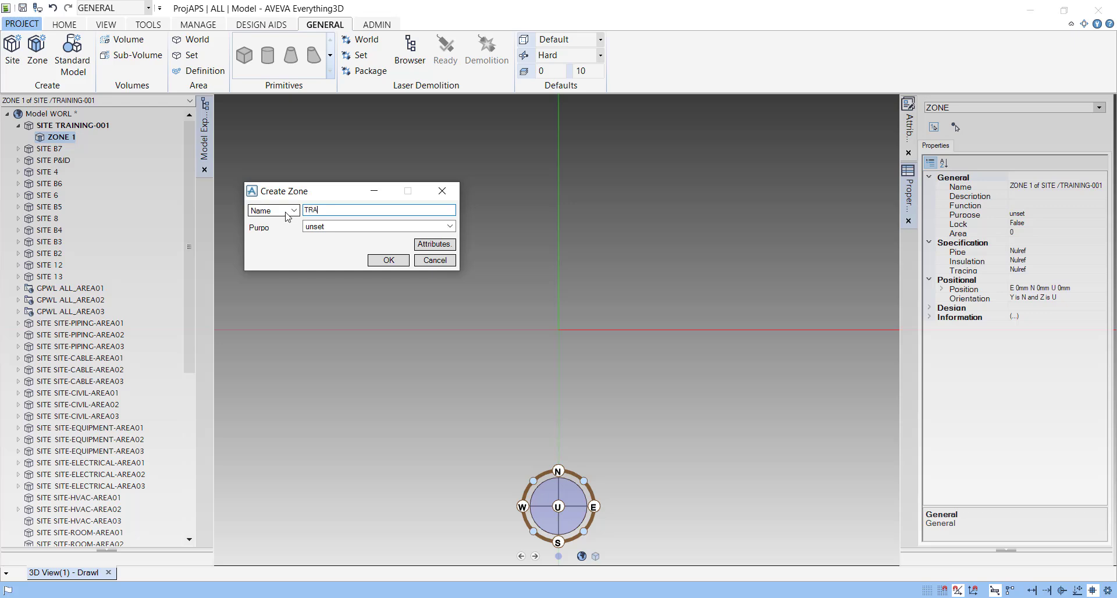
text(INING-001/EQUIP)
click(399, 261)
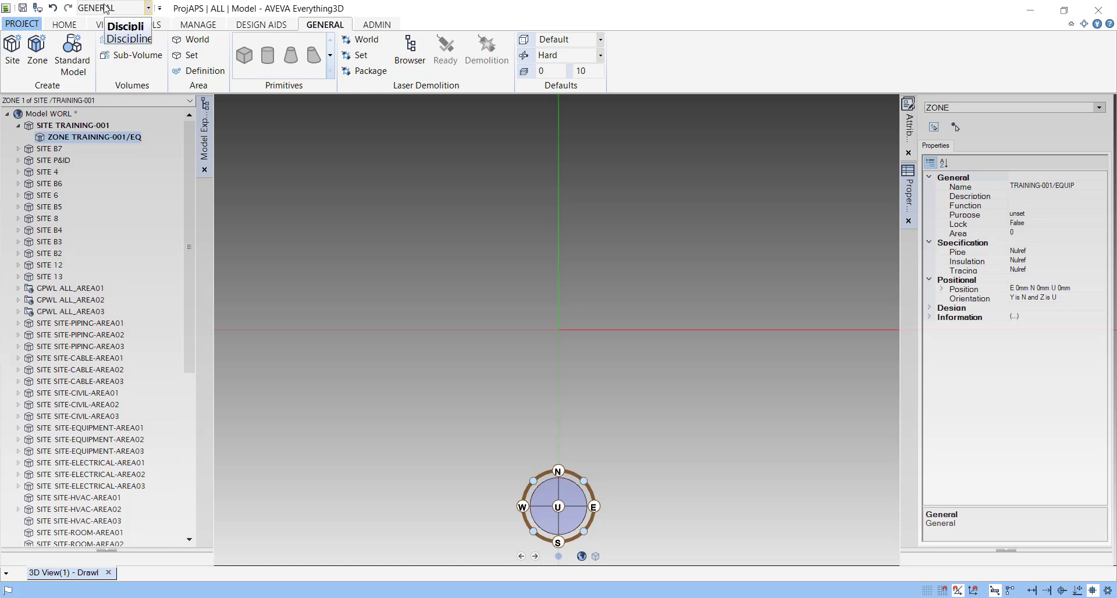
Switch to the EQUIPMENT discipline and create equipment TRAINING-001/EX01 in the new zone at East, North and Up 0 mm
click(148, 8)
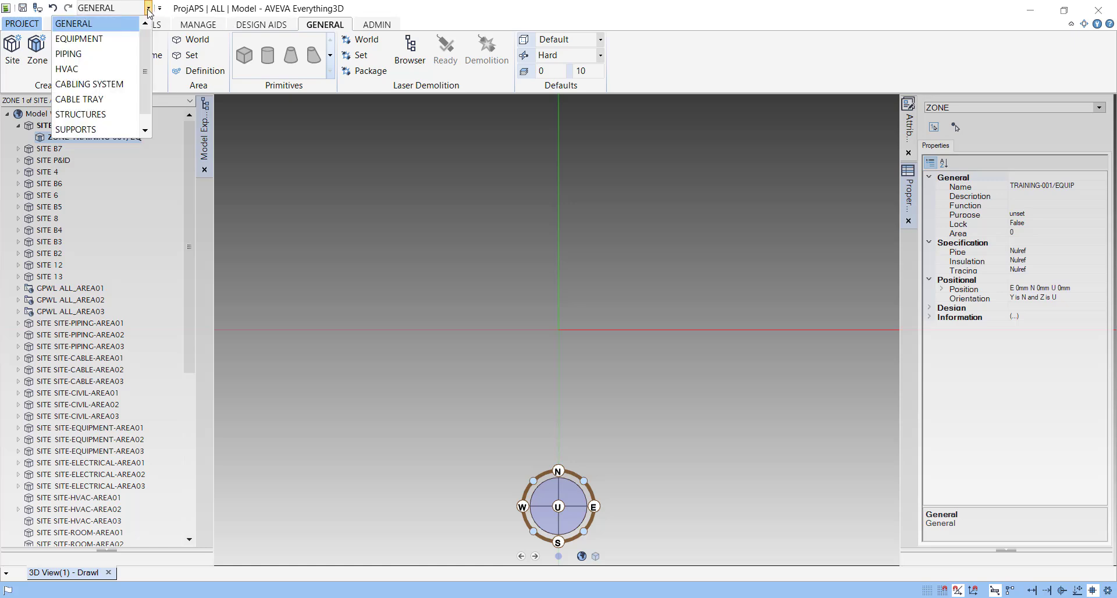
click(106, 39)
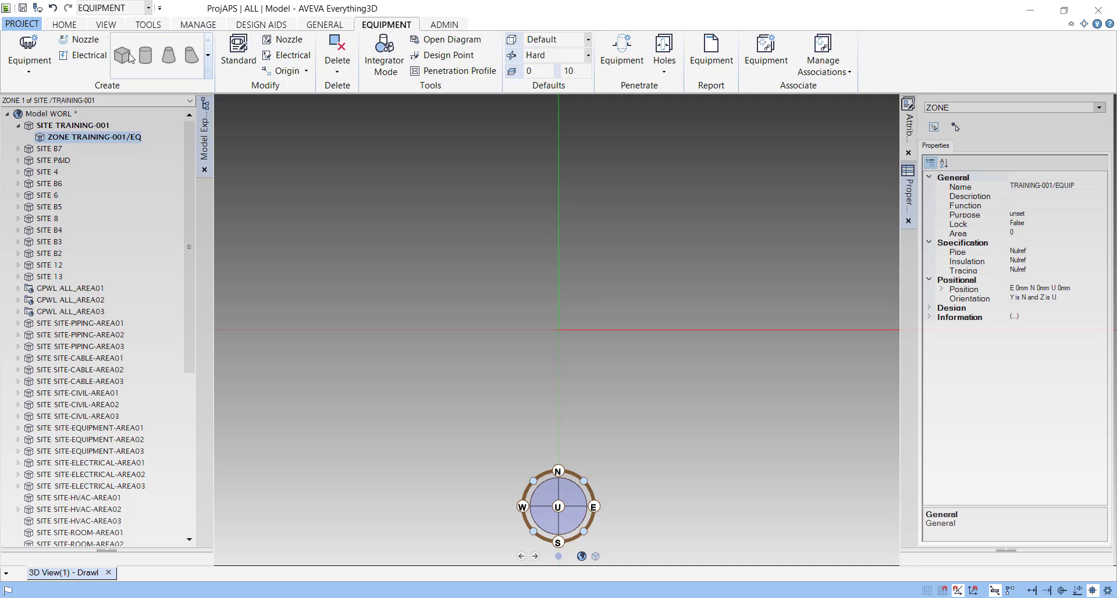
click(38, 71)
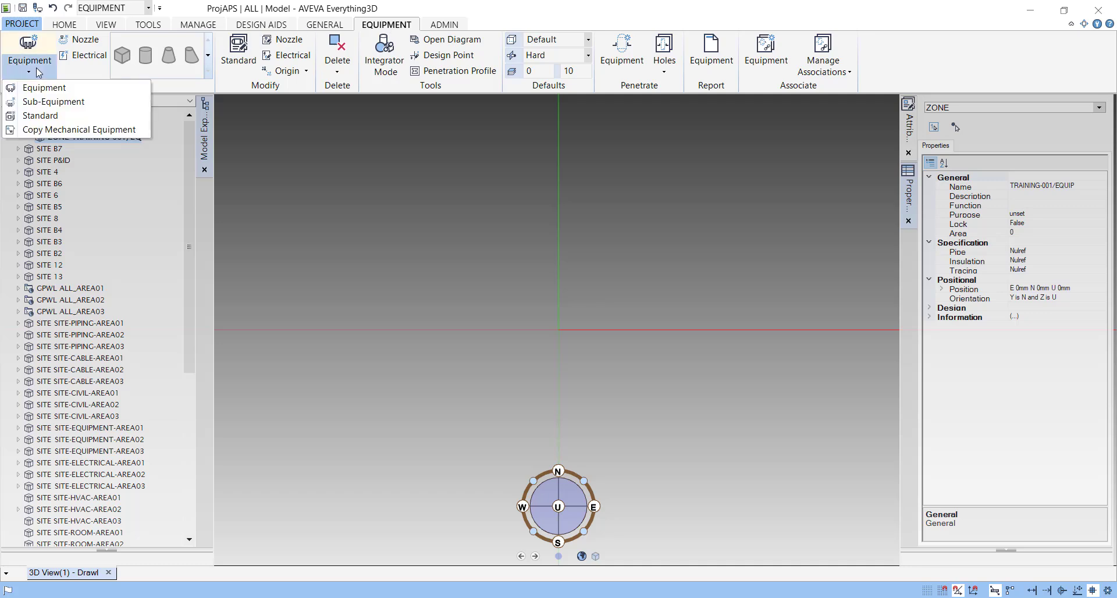
click(41, 88)
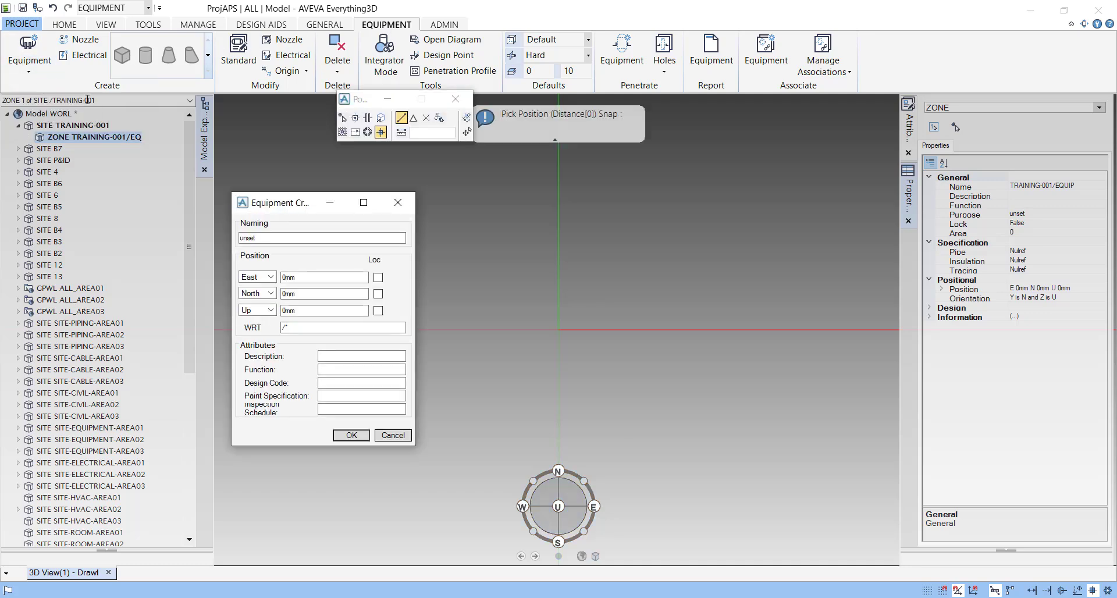
drag(268, 239, 208, 242)
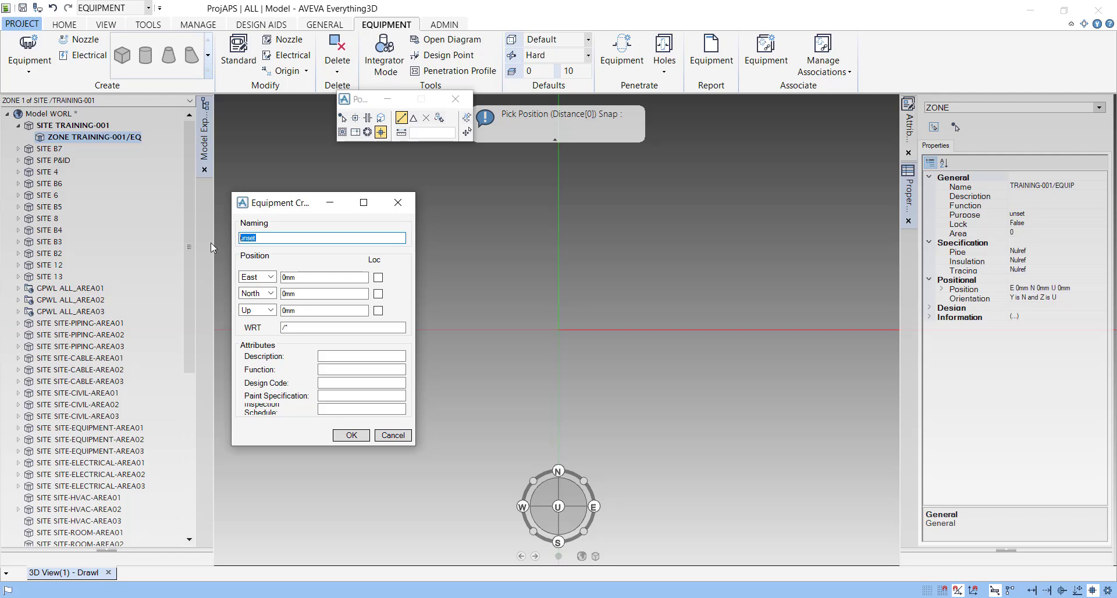
text(TRAINING-001/EX01)
click(351, 435)
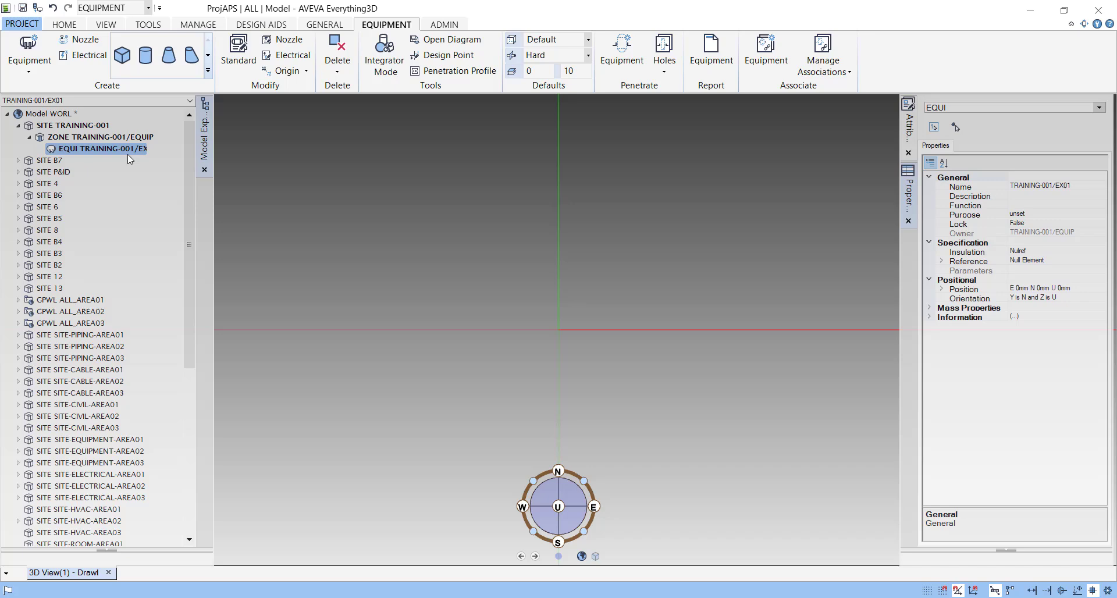
Create a sub-equipment named TRAINING-001/EX01/BODY under TRAINING-001/EX01
click(29, 63)
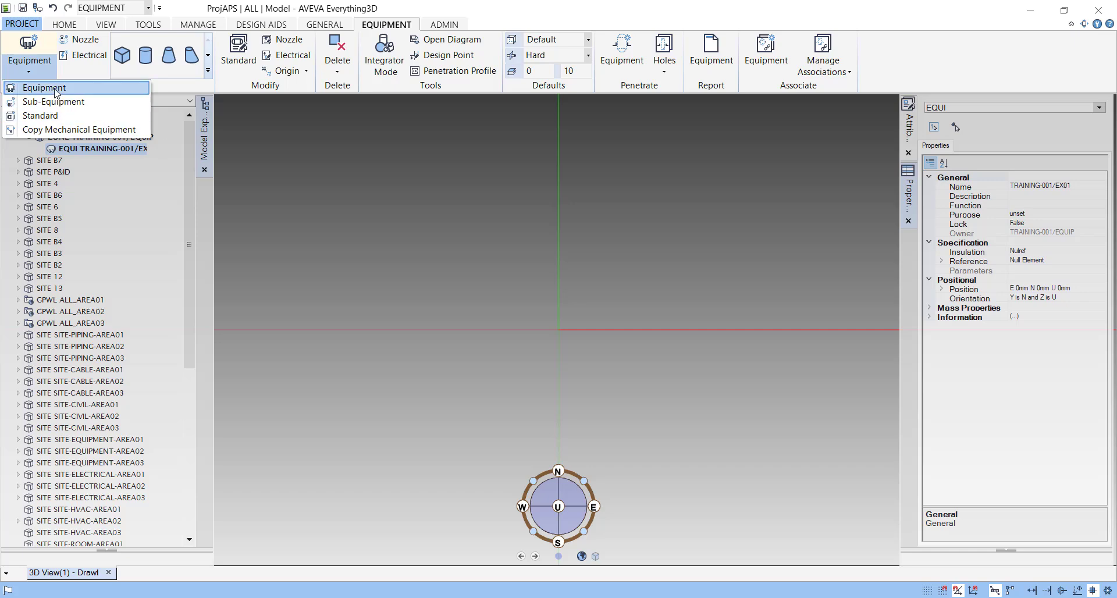
click(30, 74)
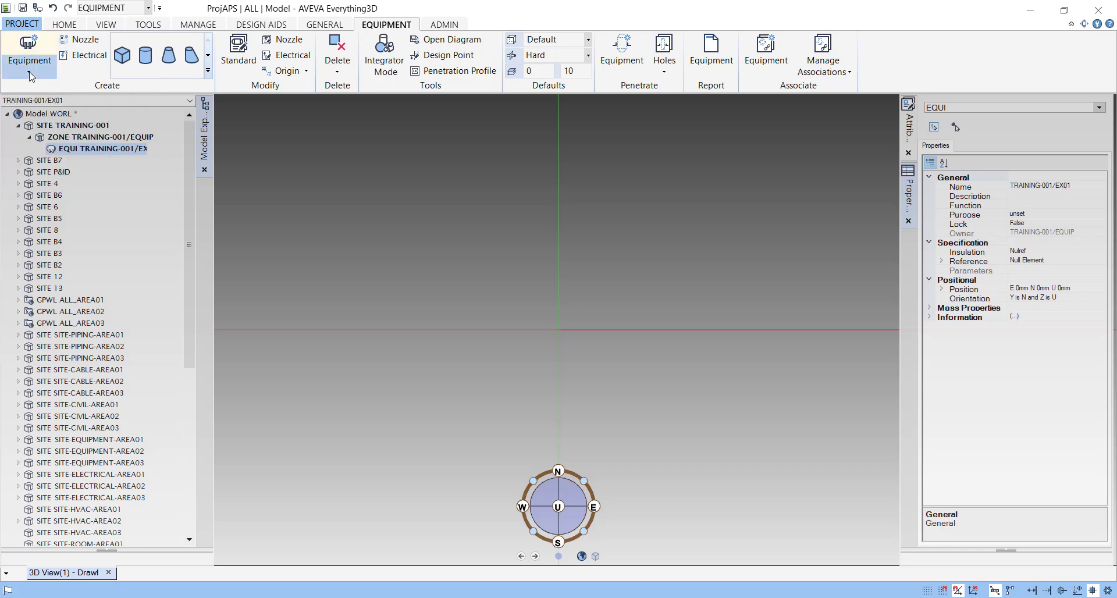
click(31, 74)
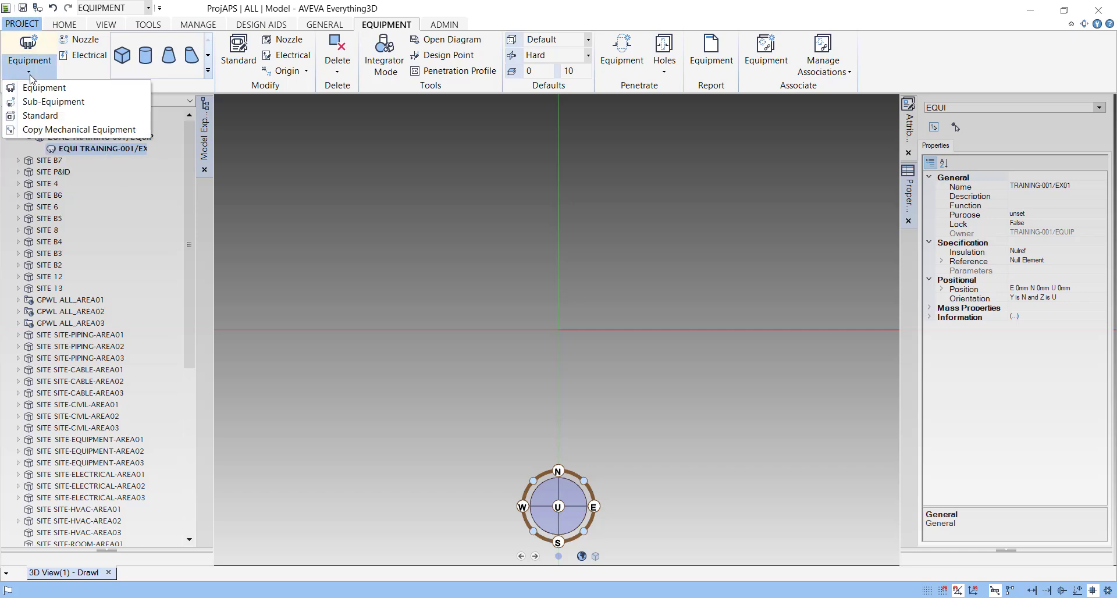
click(51, 104)
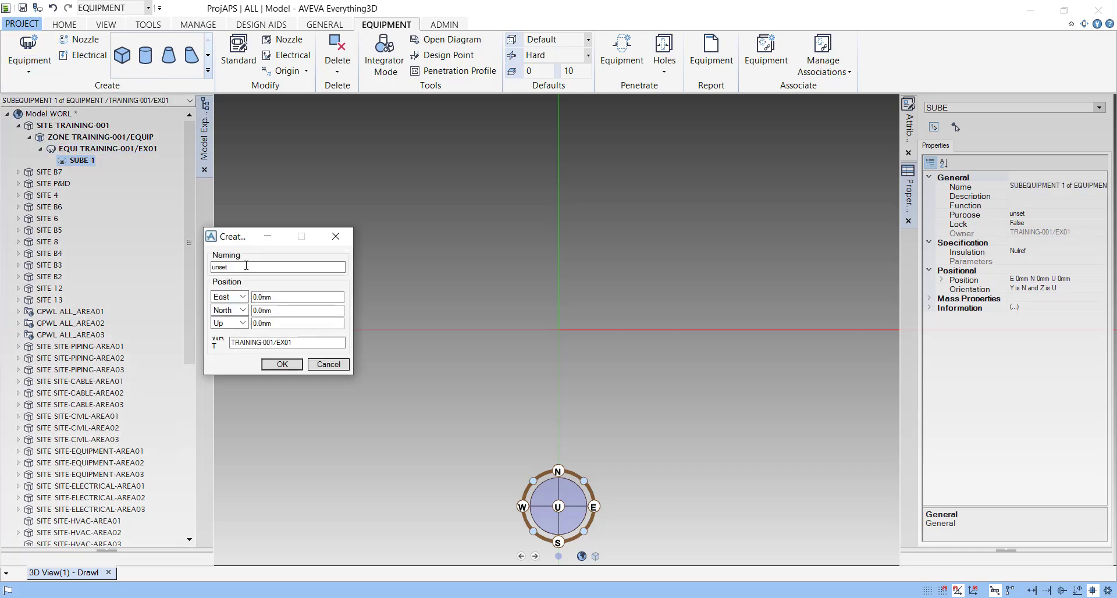
drag(247, 266, 172, 249)
text(TR)
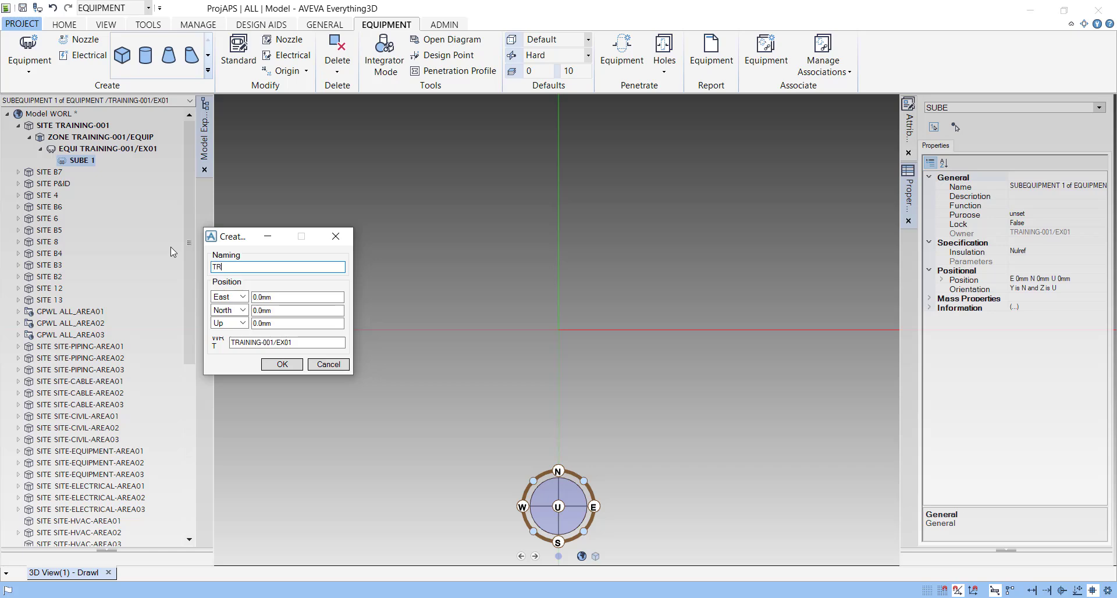
text(AINING-001/EX01/BODY)
click(292, 366)
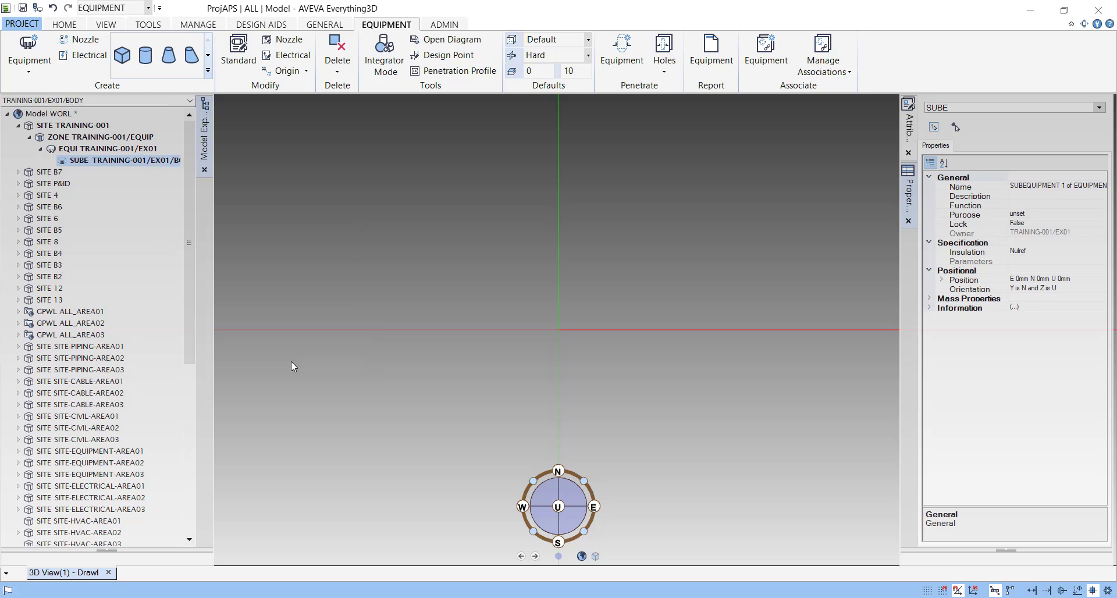
Create a second sub-equipment under TRAINING-001/EX01, named TRAINING-001/EX01/NOZZ
click(29, 64)
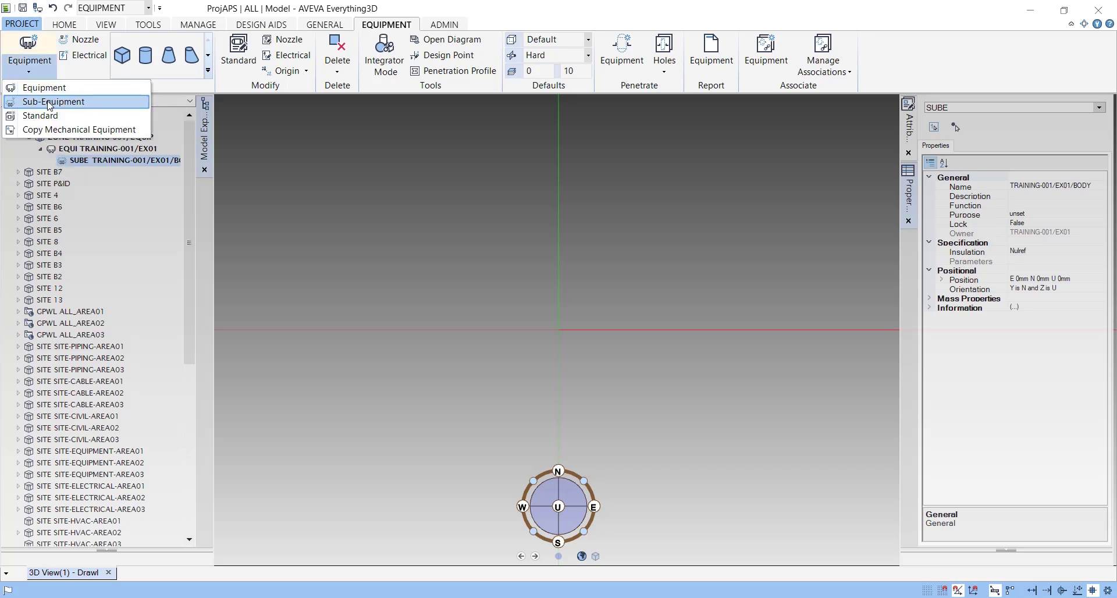
click(49, 104)
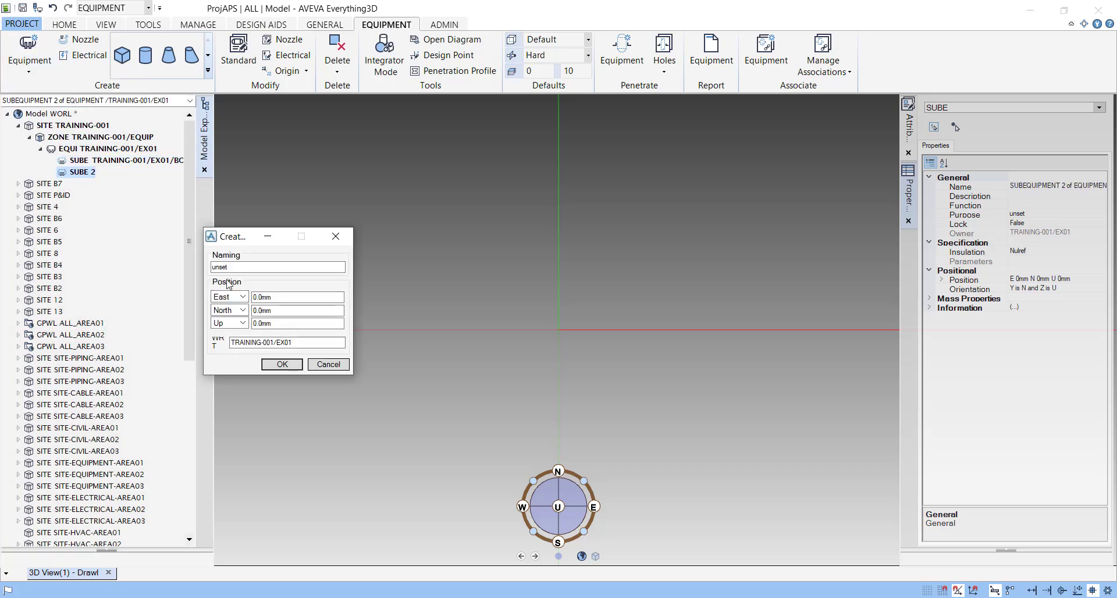
click(229, 267)
double_click(230, 266)
text(TR)
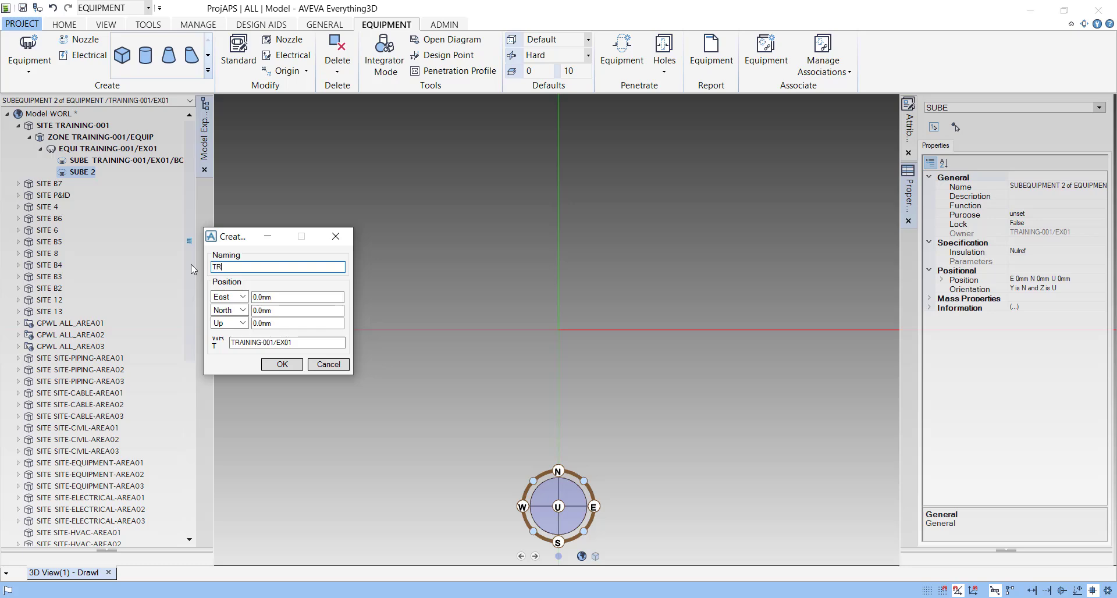
text(AINING-001/EX01/NOZZ)
click(282, 365)
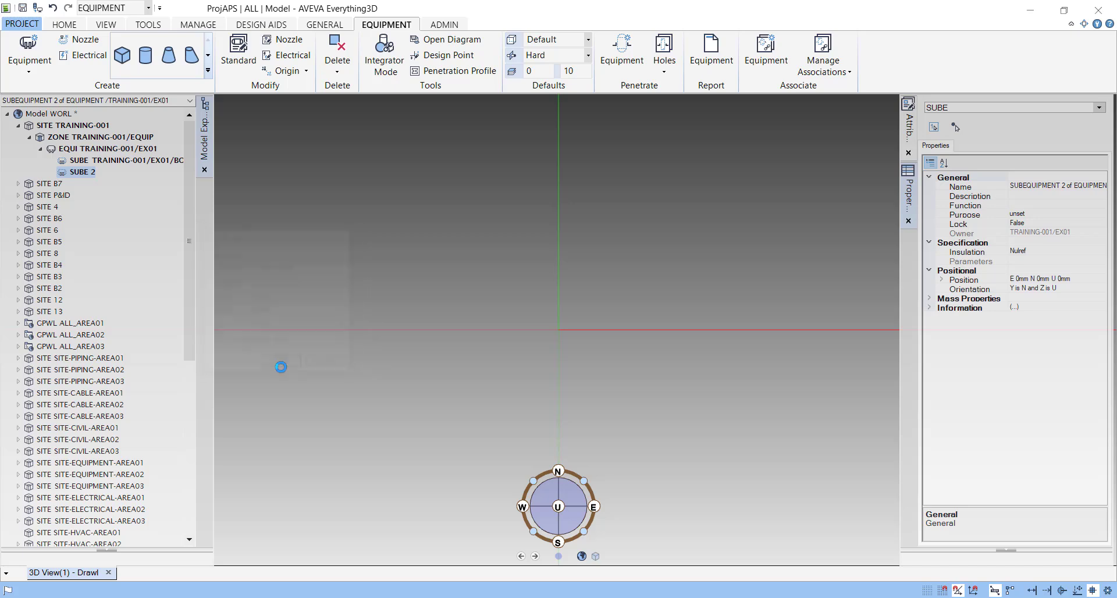
Create a third sub-equipment under TRAINING-001/EX01, named TRAINING-001/EX01/SUPP
click(29, 64)
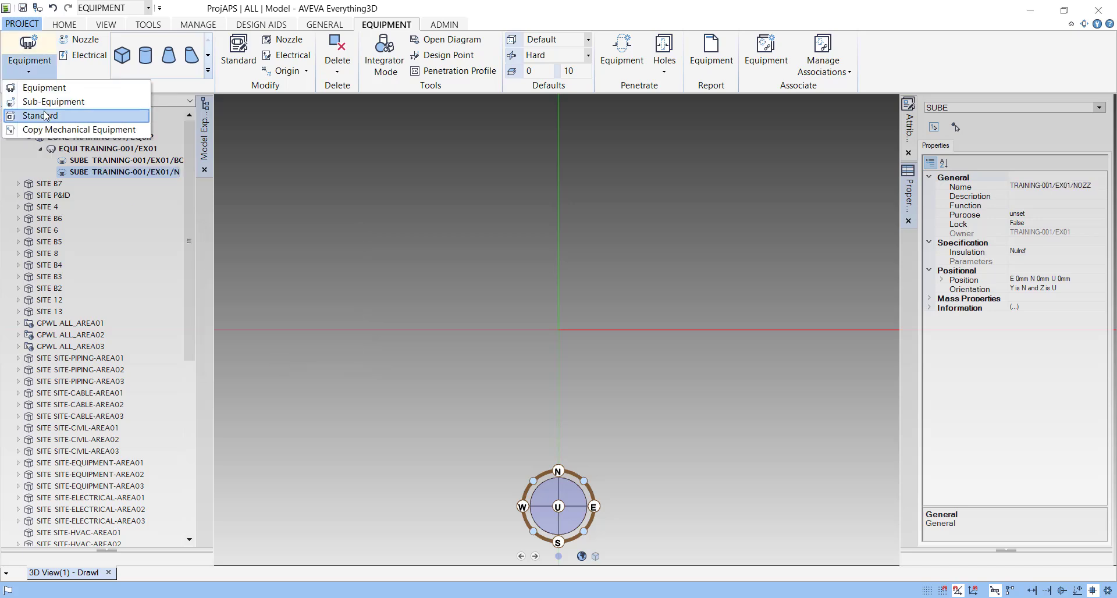
click(44, 103)
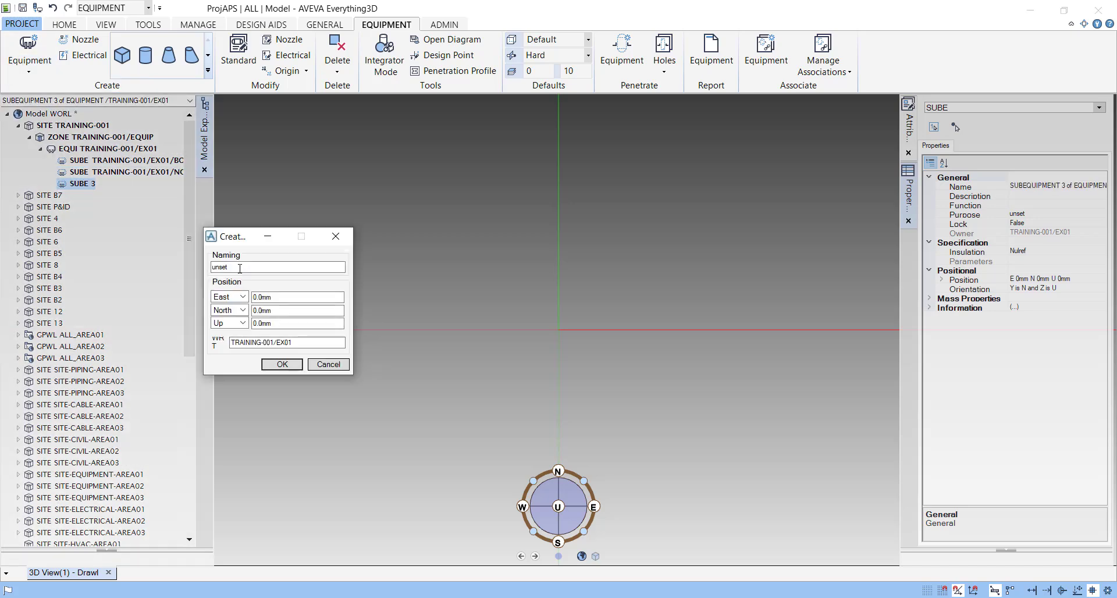
text(TRA)
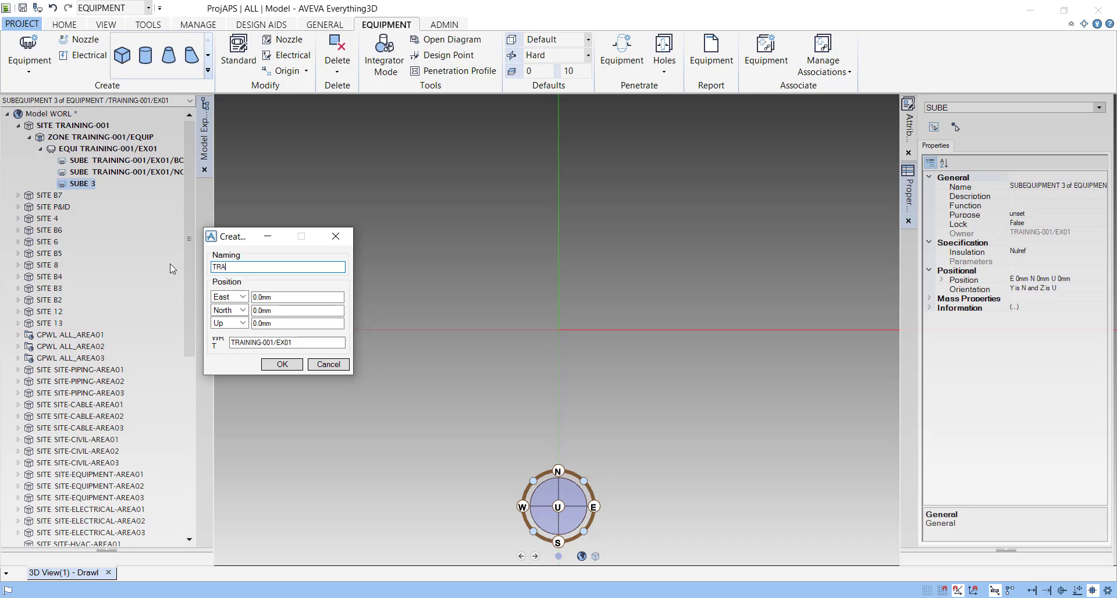
text(INING-001/EX01/SUPP)
click(284, 365)
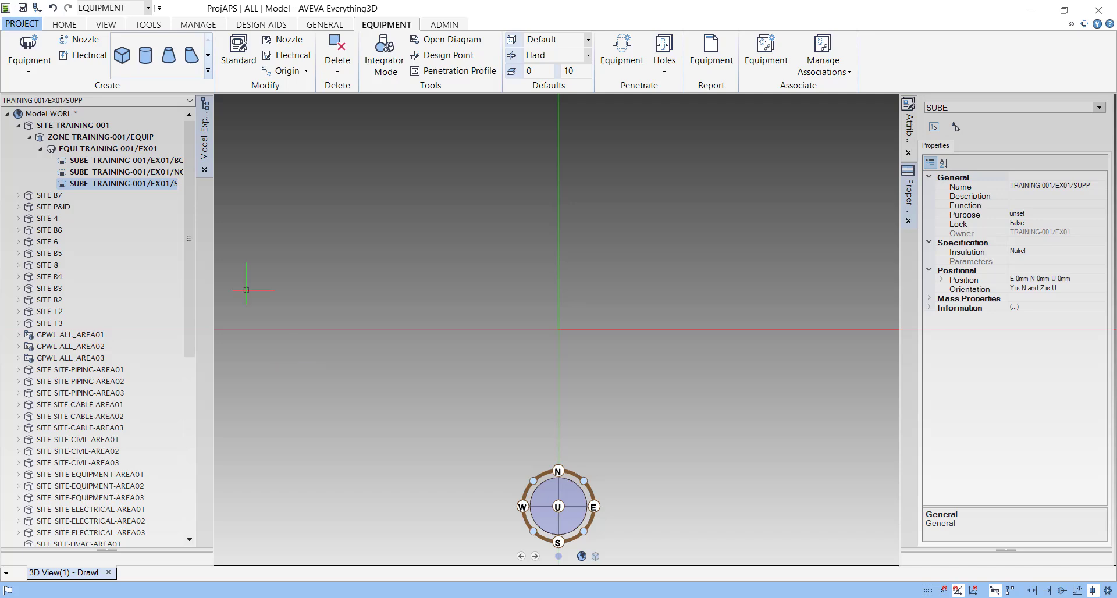
Review the new sub-equipment elements and collapse the TRAINING-001/EX01 equipment and TRAINING-001/EQUIP zone branches
ctrl+click(176, 173)
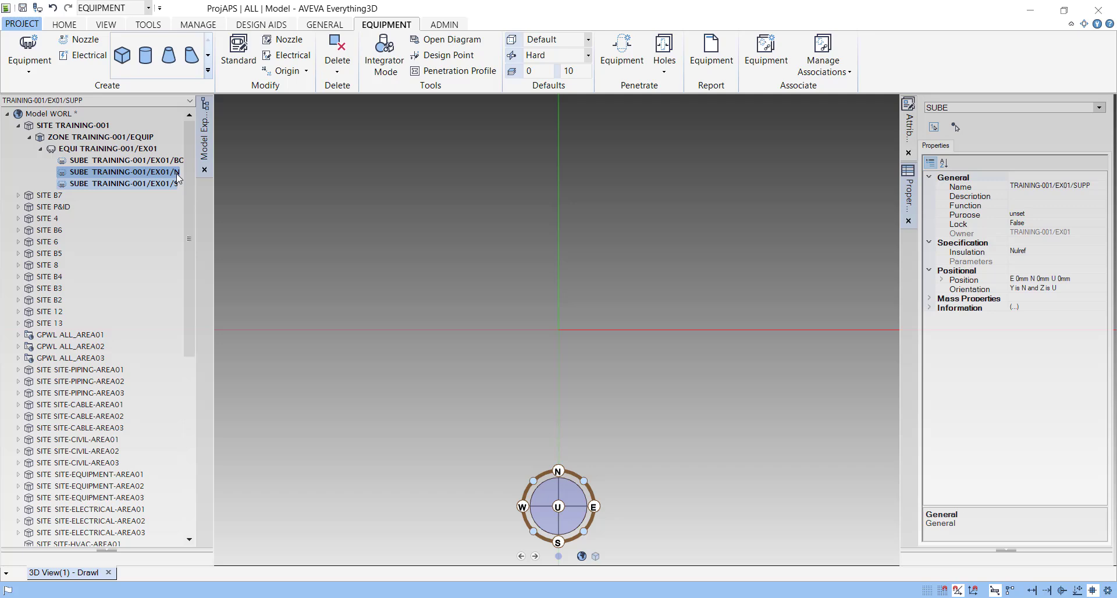
click(168, 186)
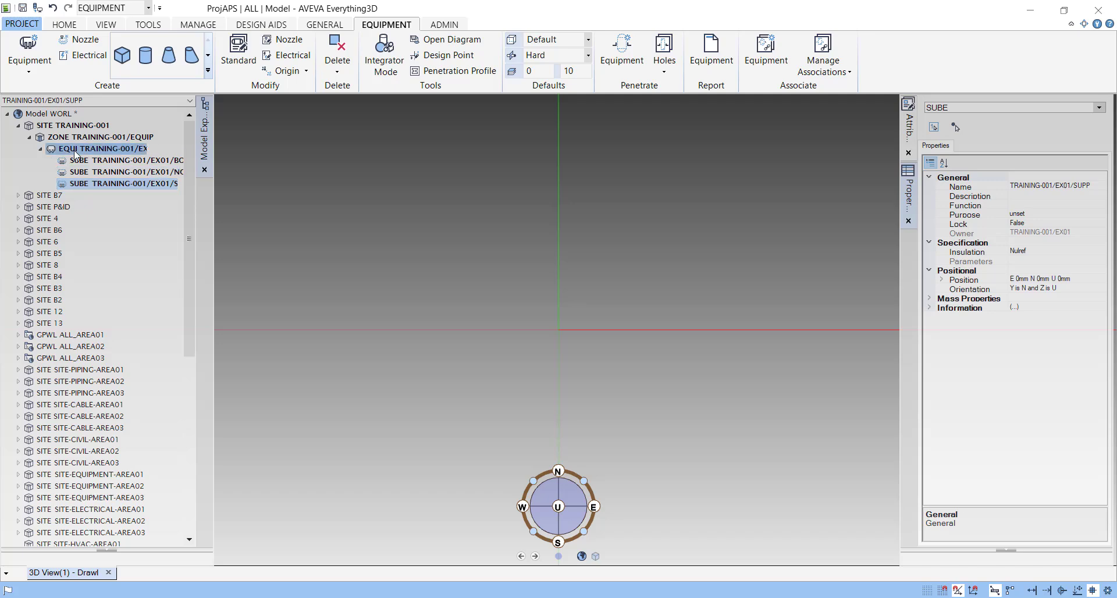
click(38, 149)
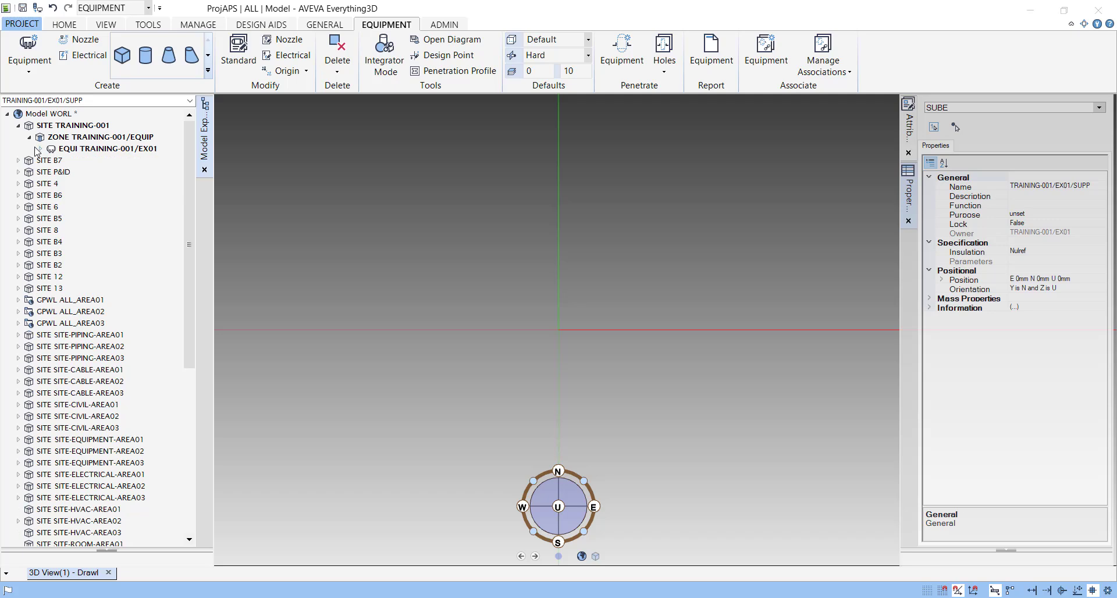
click(29, 137)
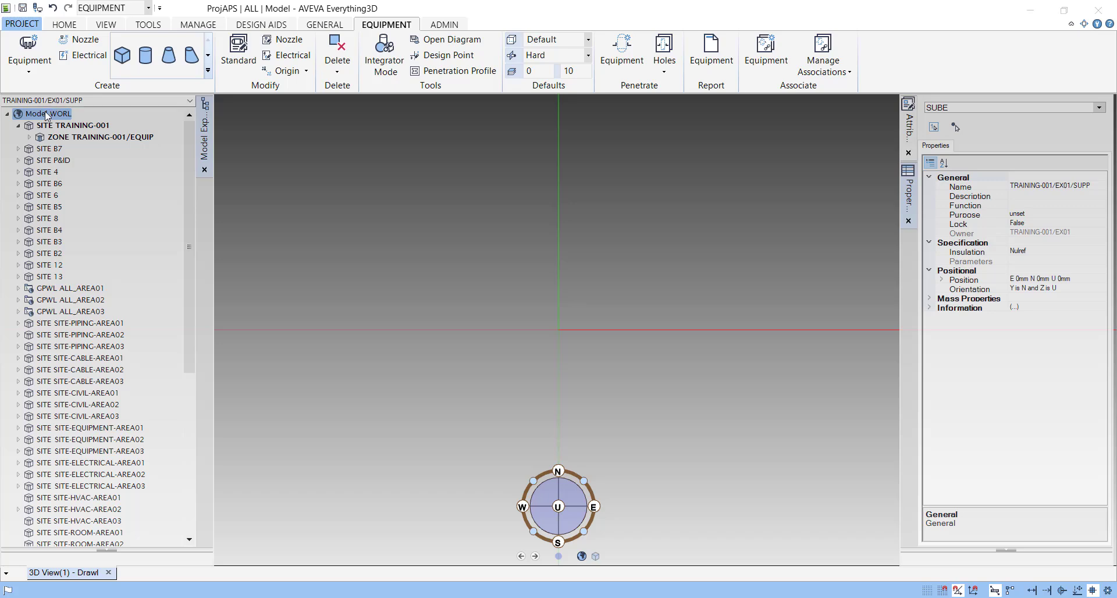
click(149, 26)
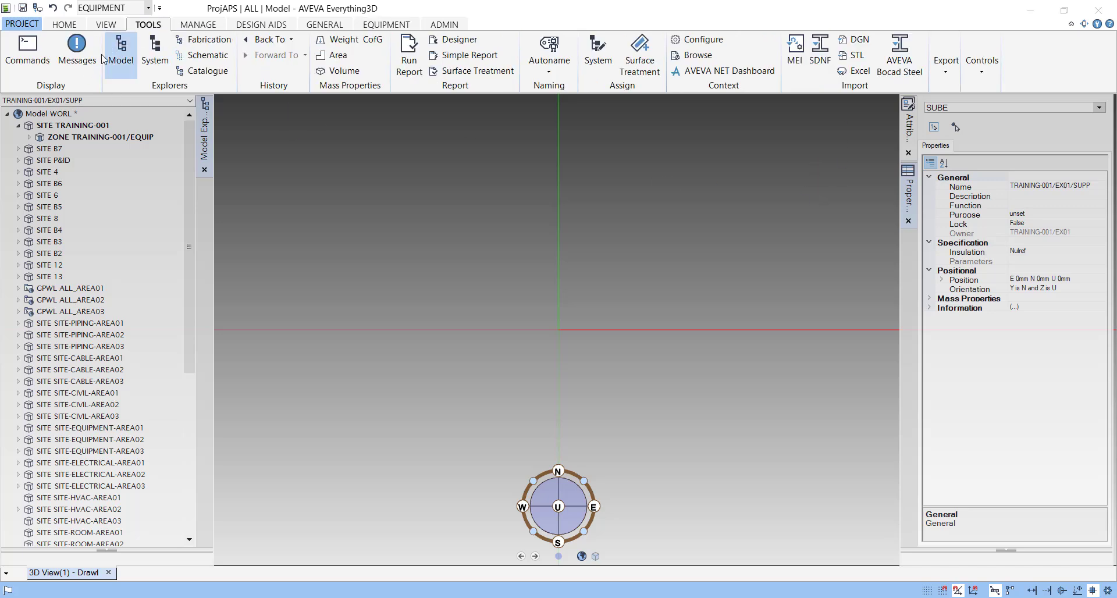
Open the Command Window and dock it together with the Attributes and Properties windows
click(40, 69)
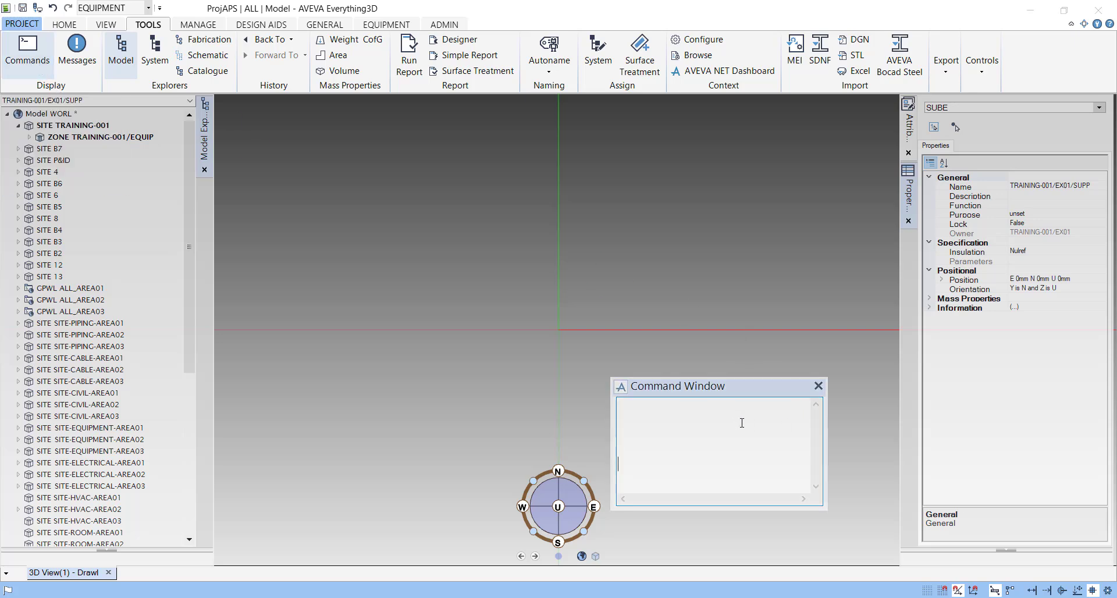
drag(711, 386, 999, 253)
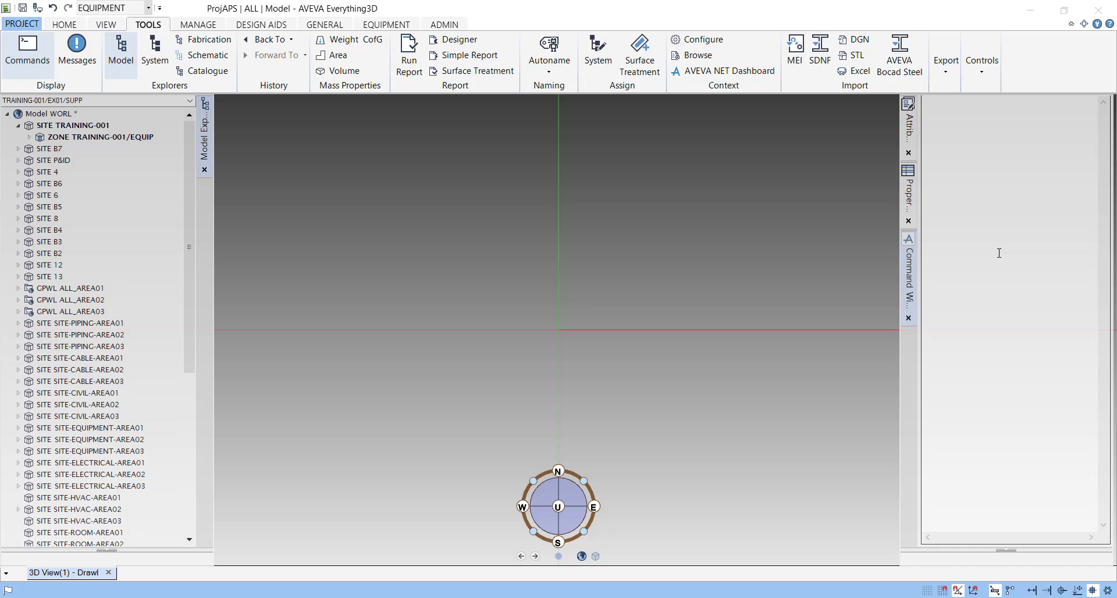
Create a site under the world with the command NEW SITE and name it with NAME /TRAINING-002
click(57, 115)
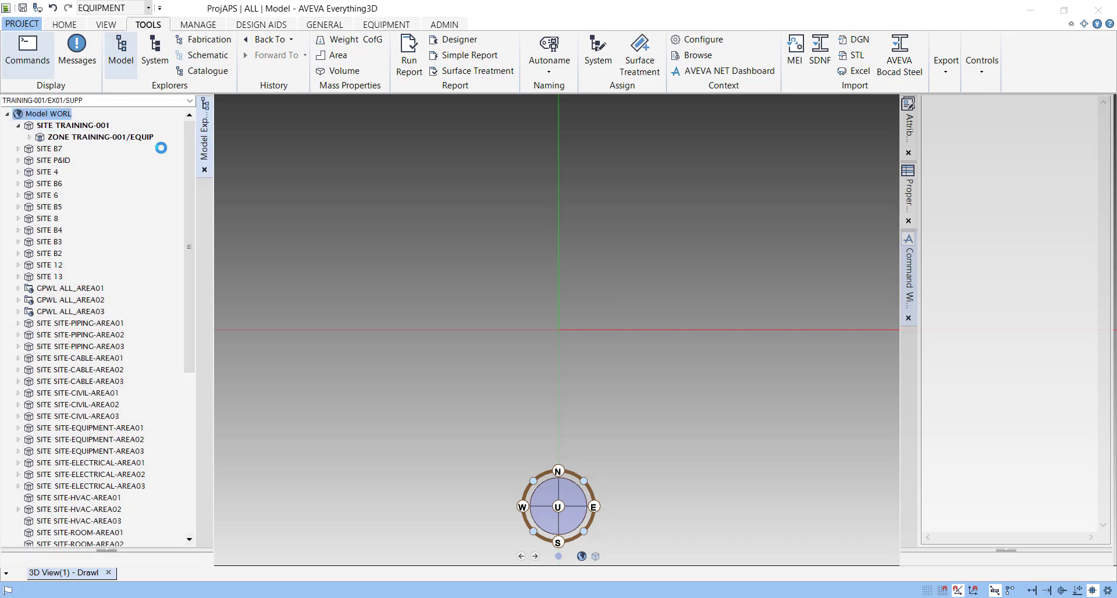
click(1032, 383)
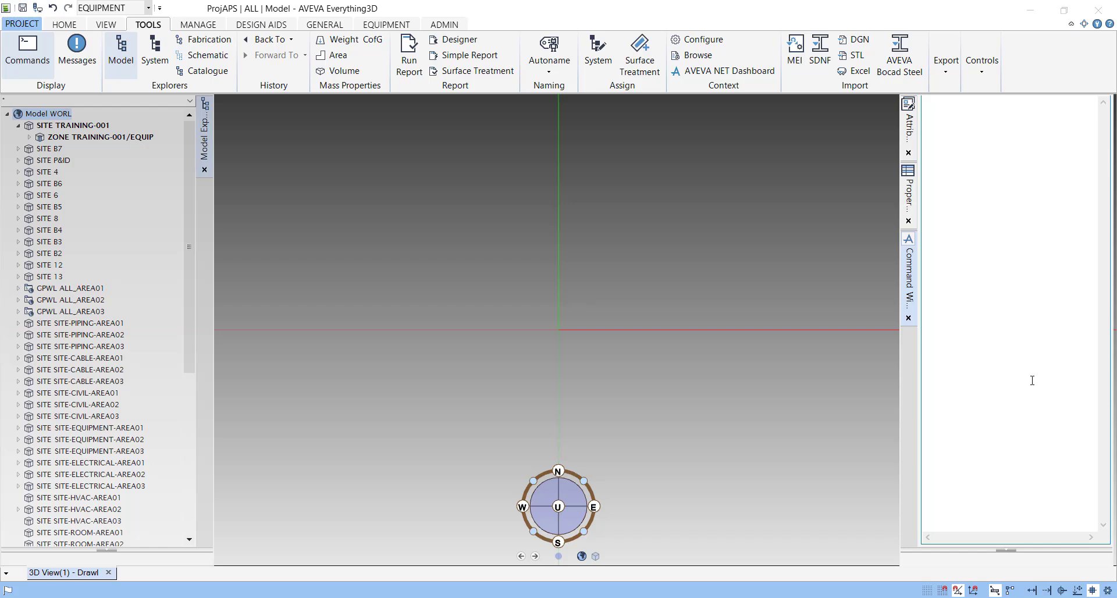
text(NEW SITE)
key(Return)
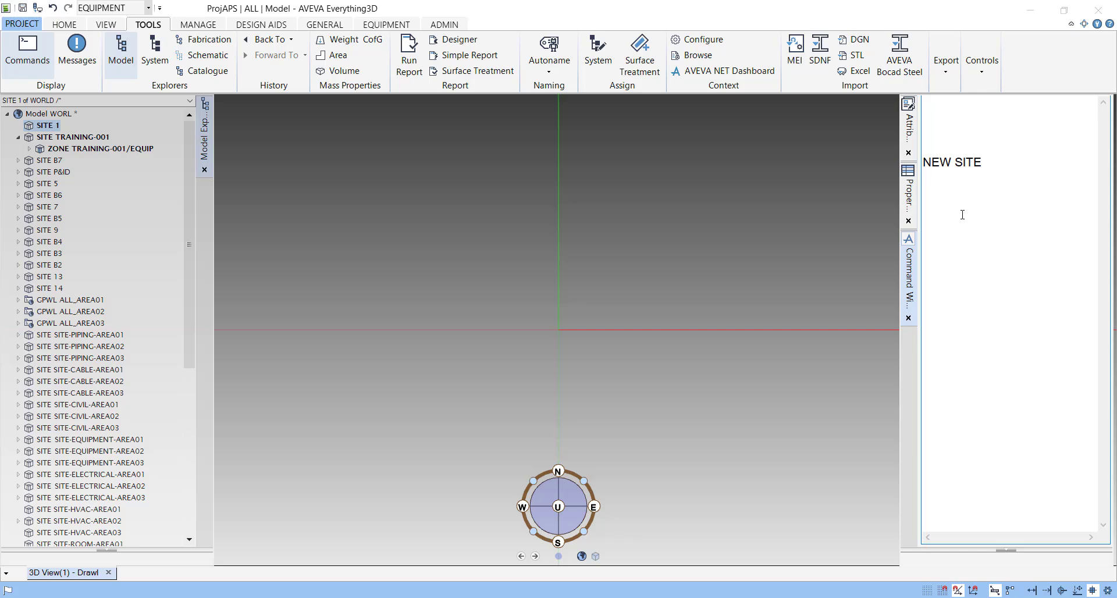
text(NAME /TRAINING-002)
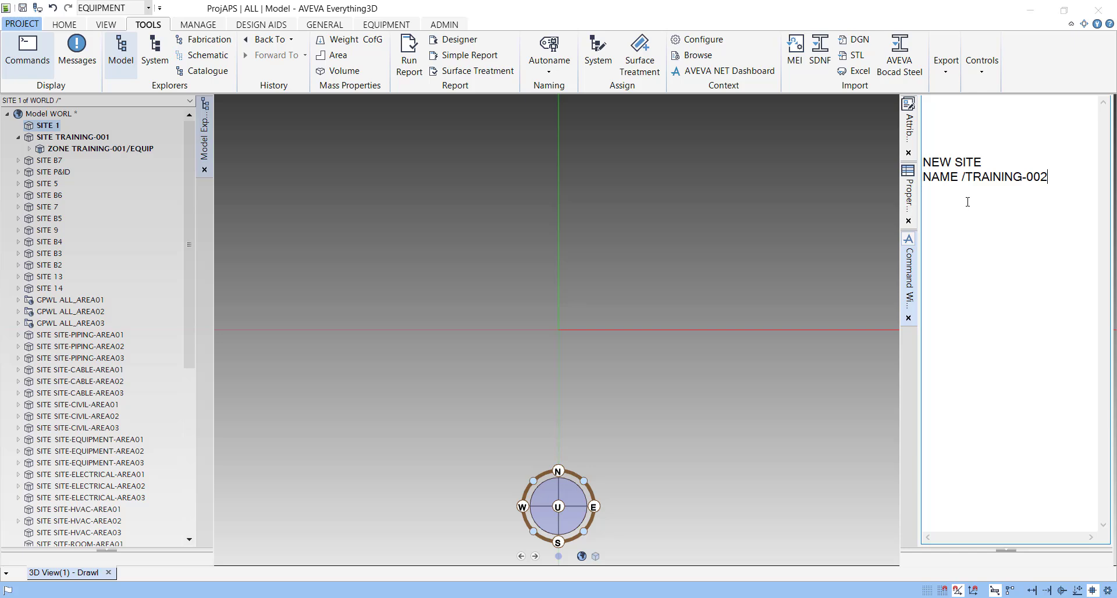
key(Return)
Create a zone under site TRAINING-002 with NEW ZONE and name it with NAME /TRAINING-002/EQUIP
text(NEW ZONE)
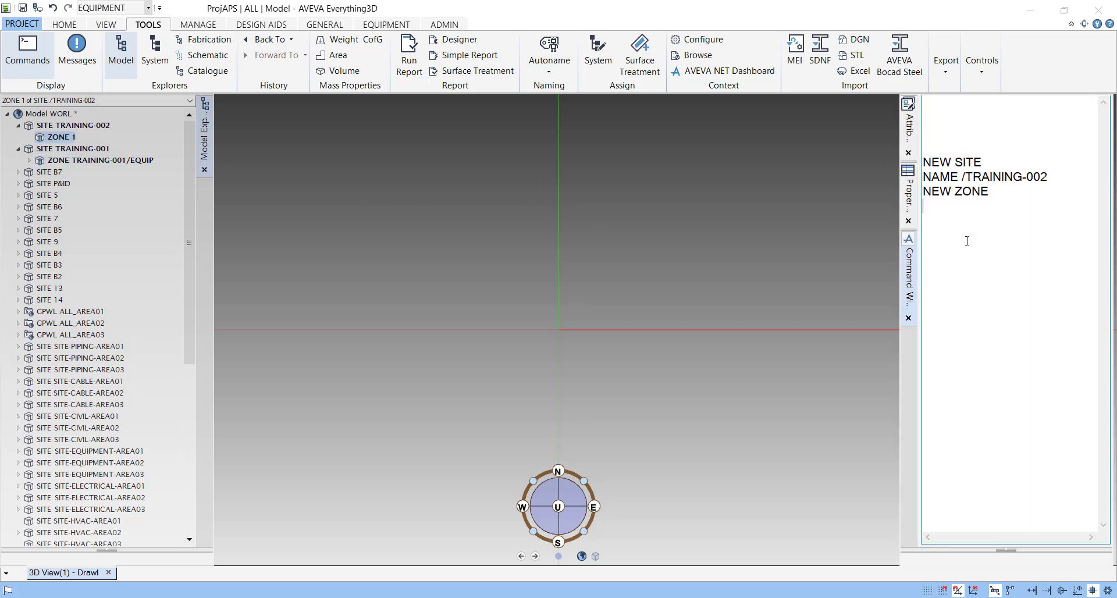
text(NAME /TRAINING)
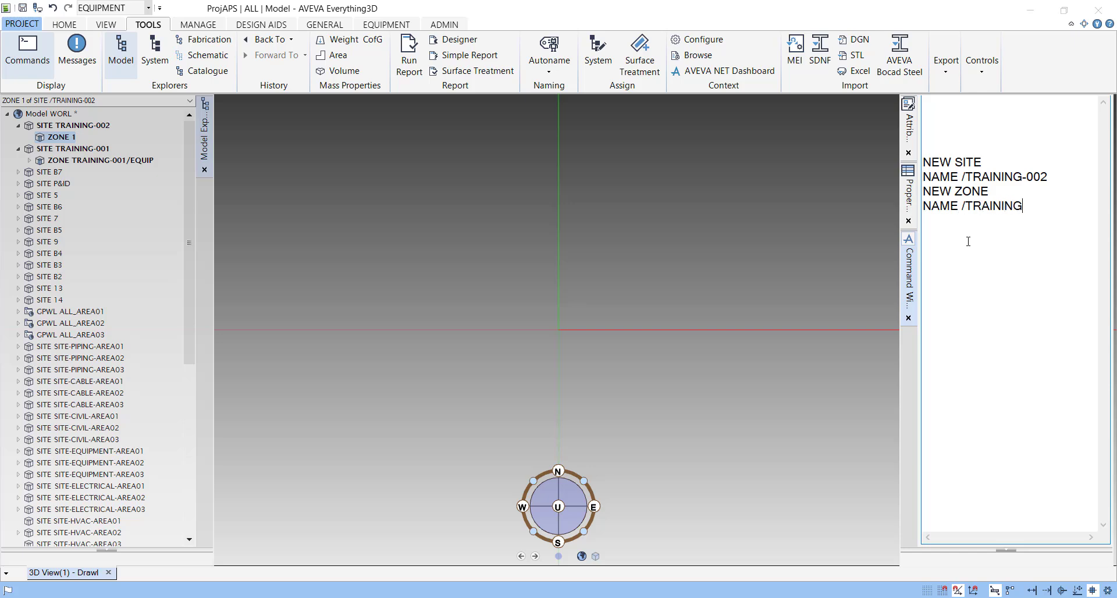
text(-002/EQUIP)
key(Return)
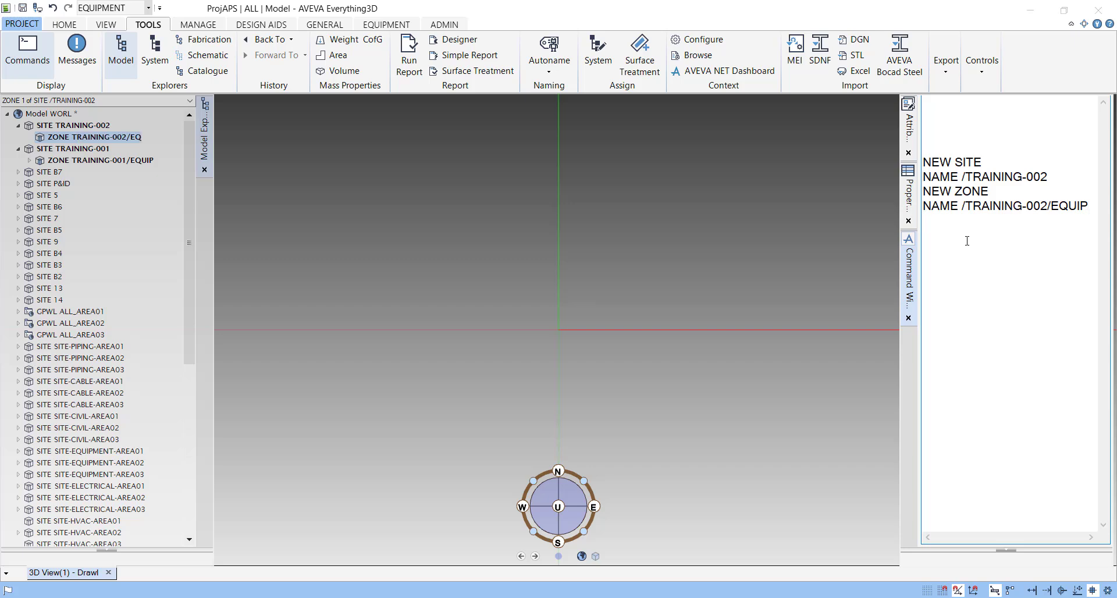
Create an equipment element in zone TRAINING-002/EQUIP with NEW EQUIP and name it with NAME /TRAINING-002/EX01
text(NEW EQUIP)
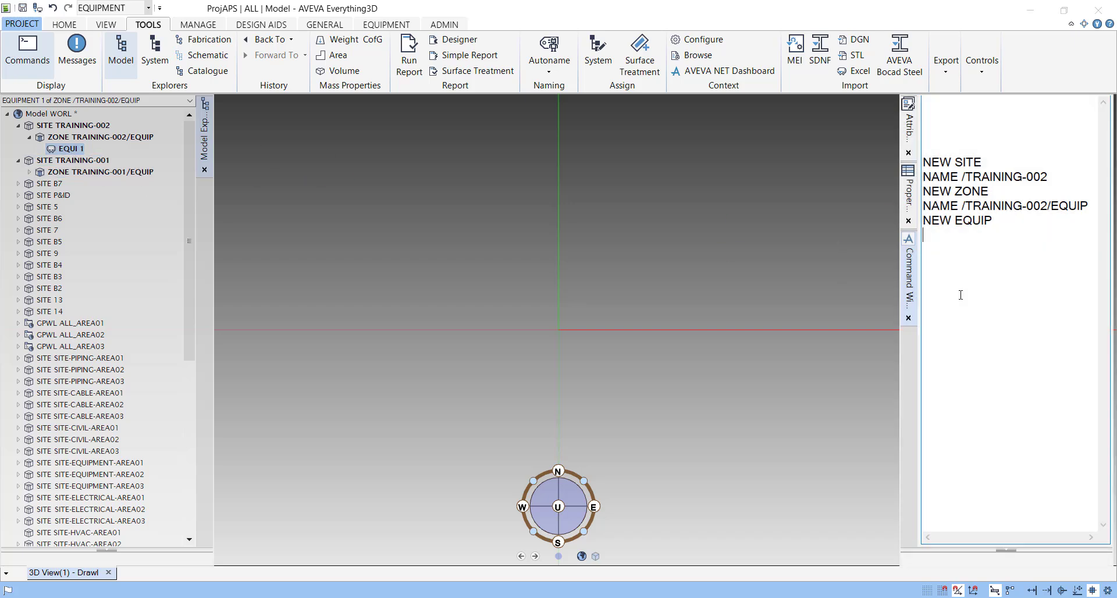
text(NAME)
text(/TRAINING-00)
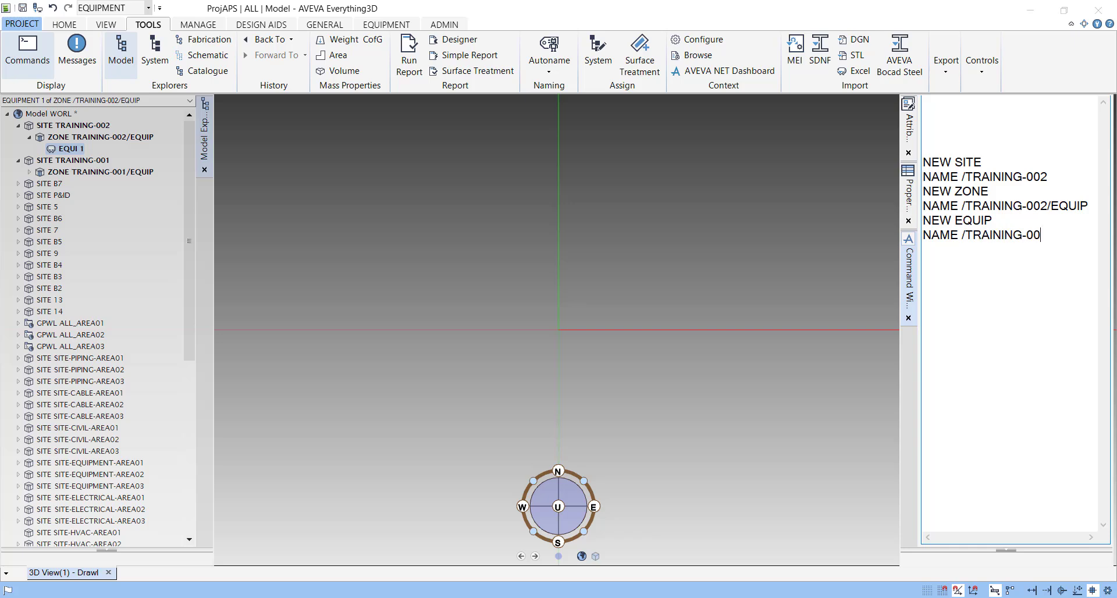
text(2/EX01)
key(Return)
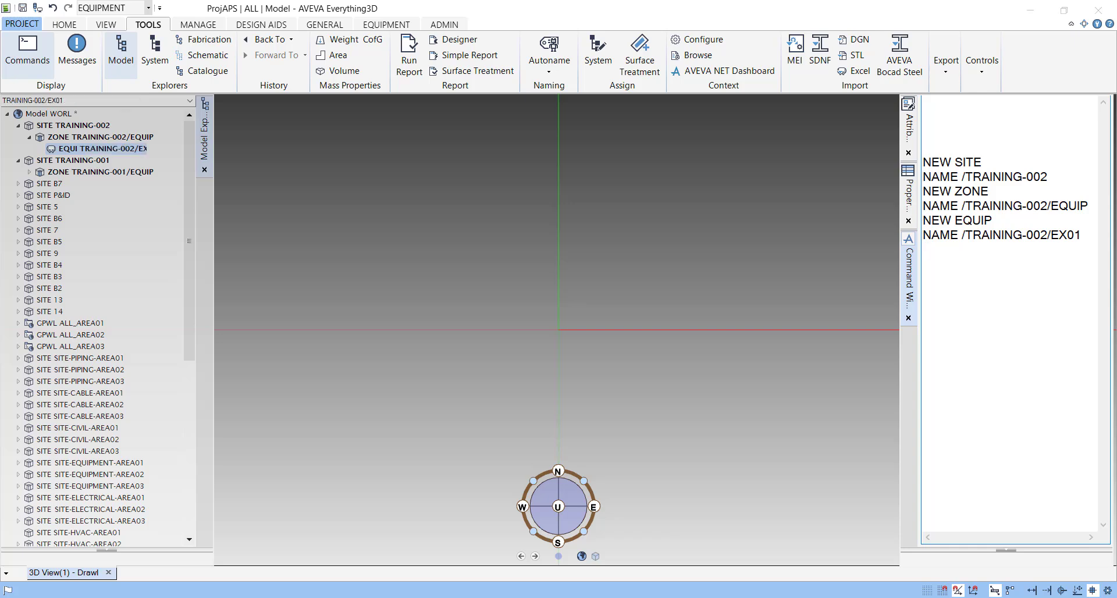
Create a sub-equipment under TRAINING-002/EX01 with NEW SUBE and name it with NAME /TRAINING-002/EX01/BODY
text(NEW SUBE)
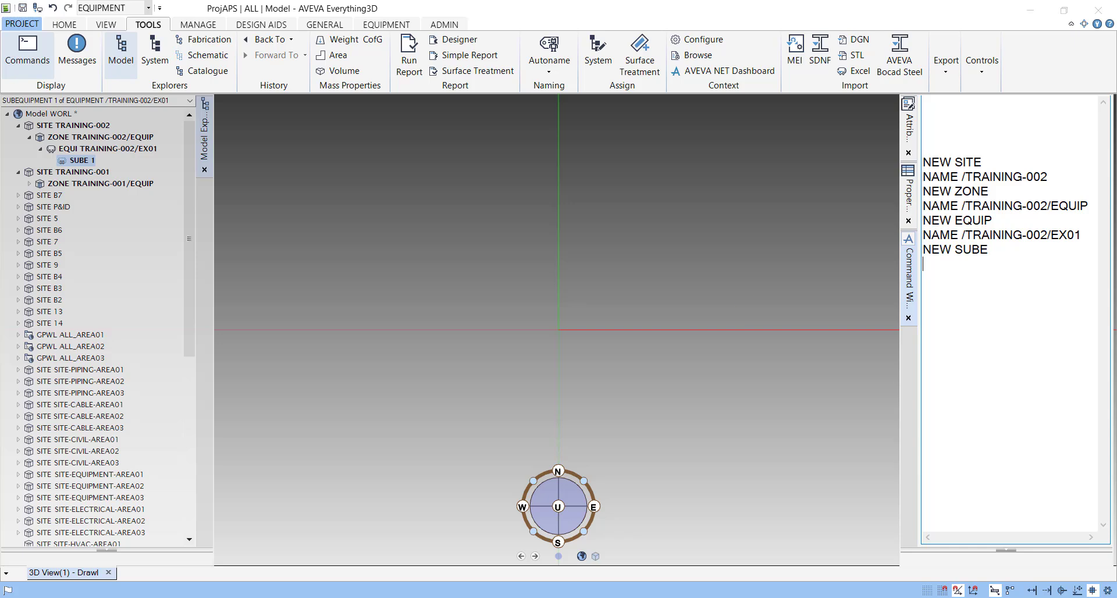
click(947, 283)
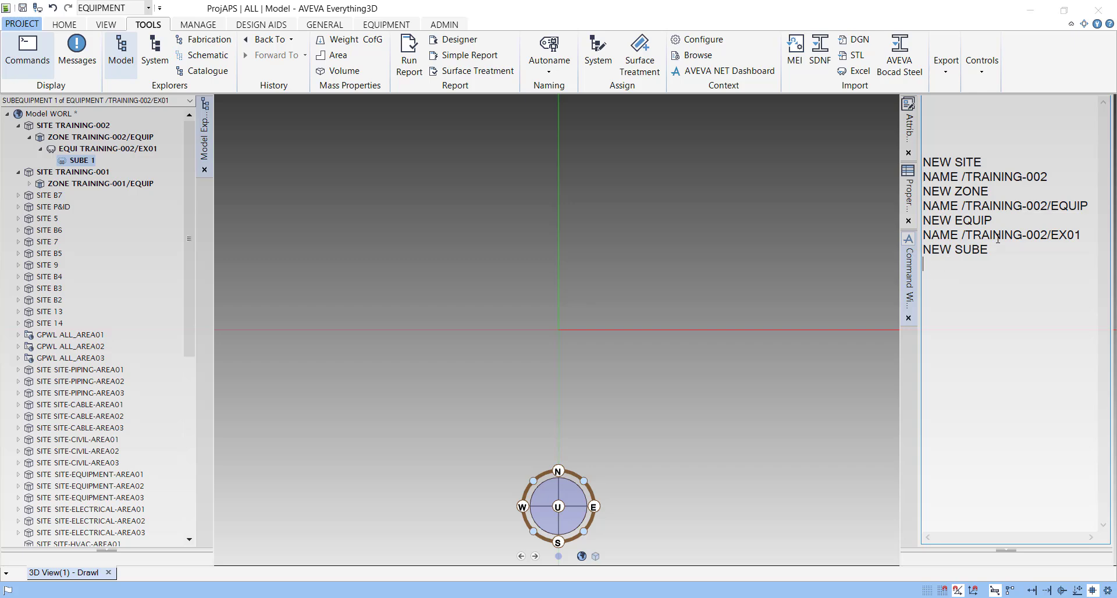
text(NAME /TRAINING-002/EX01)
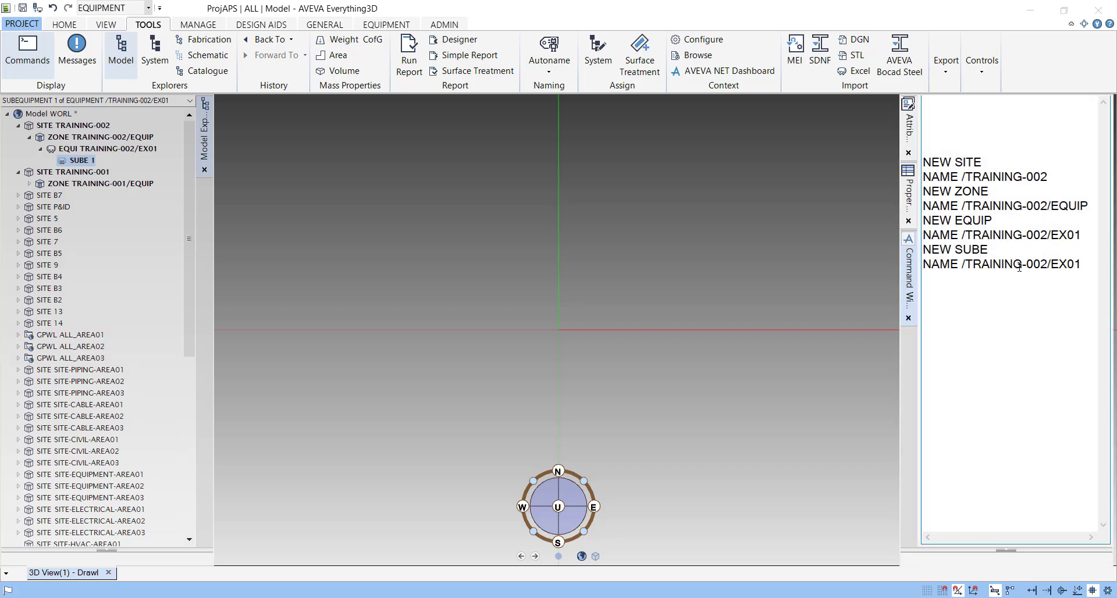
text(/BODY)
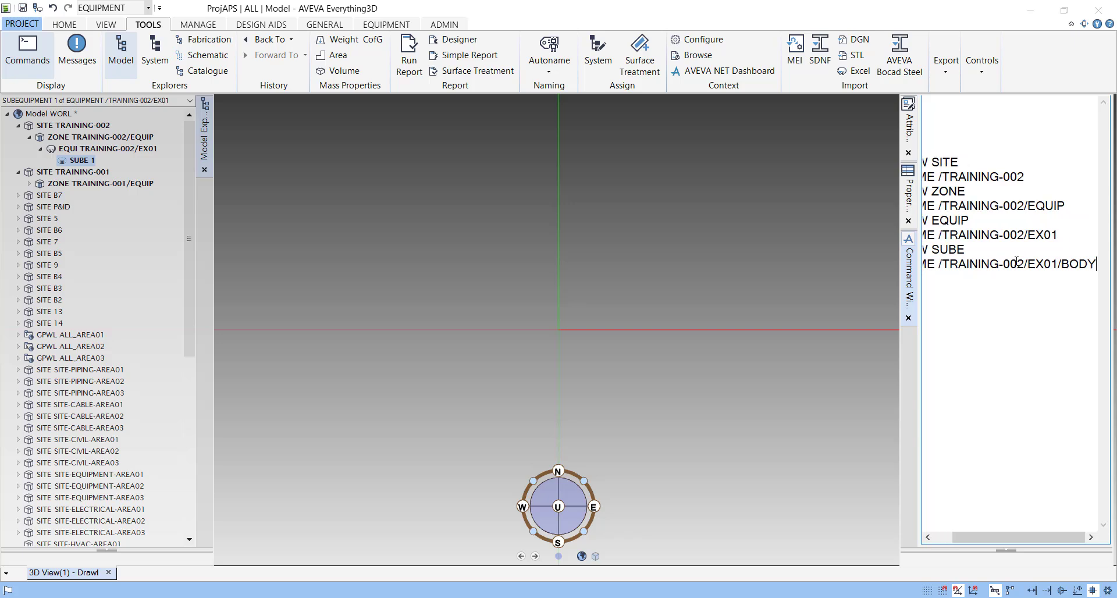
key(Return)
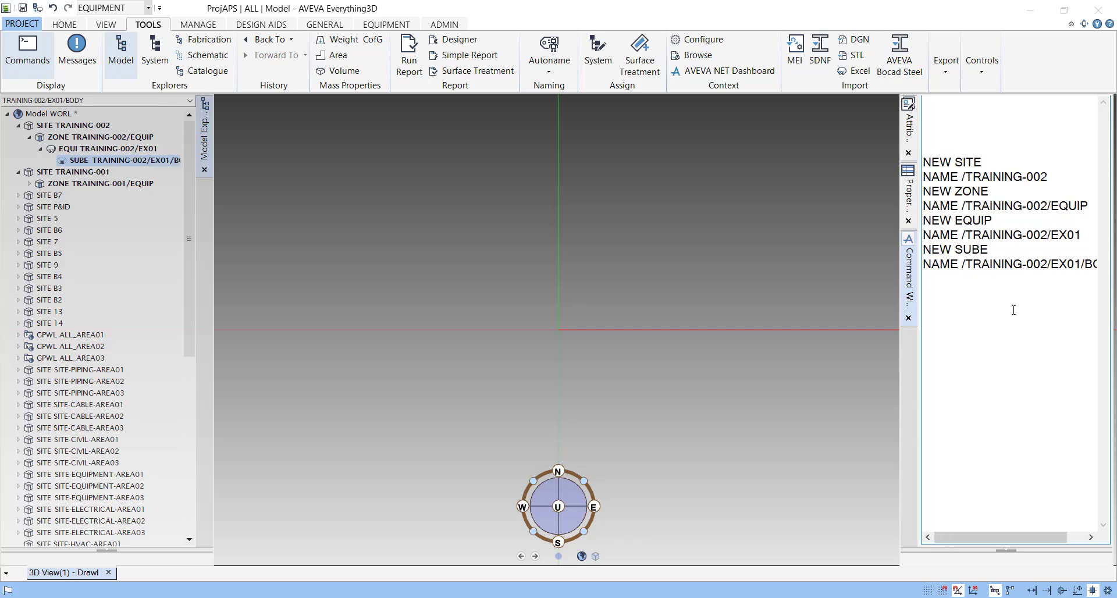
Create a second sub-equipment with NEW SUBE, reusing the body's naming command changed to NAME /TRAINING-002/EX01/NOZZ
text(NEW SUBE)
key(Return)
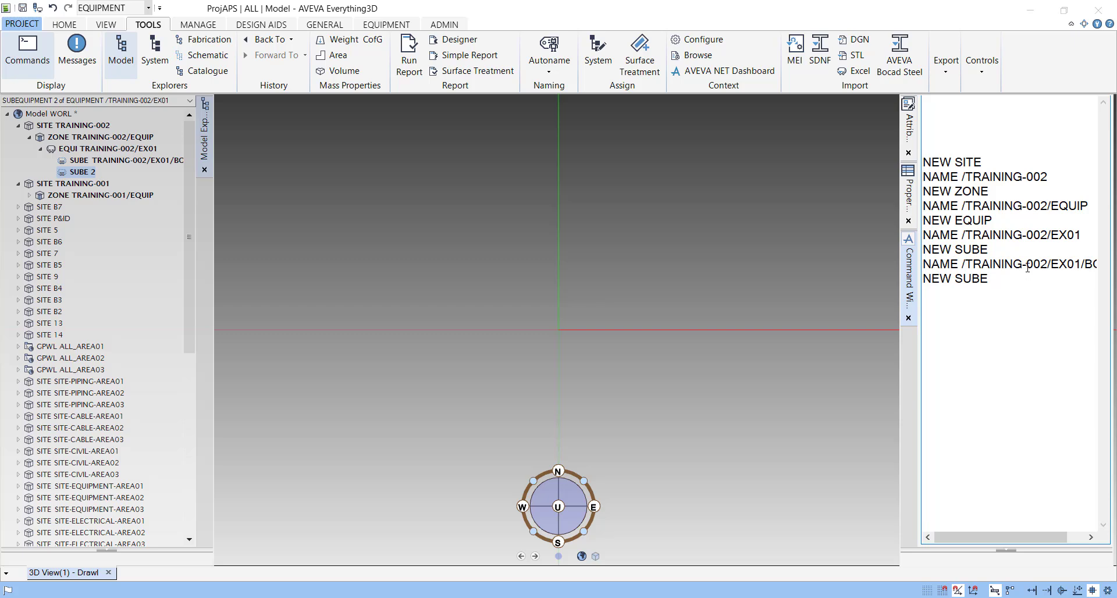
text(NAME /TRAINING-002/EX01/BODY)
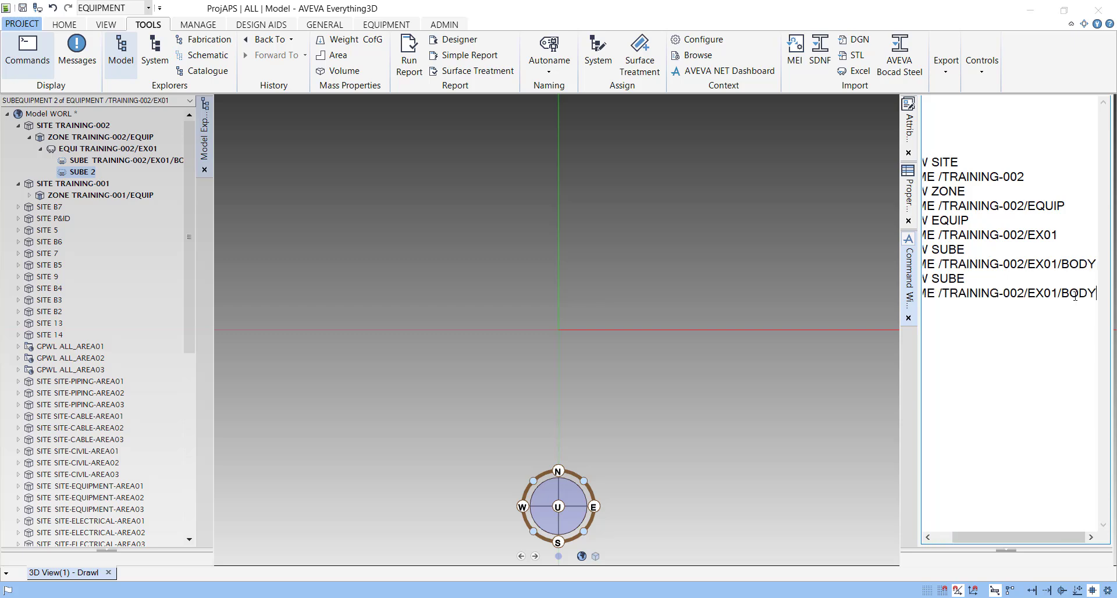
key(BackSpace)
key(BackSpace)
key(BackSpace)
key(BackSpace)
text(NOZZ)
key(Return)
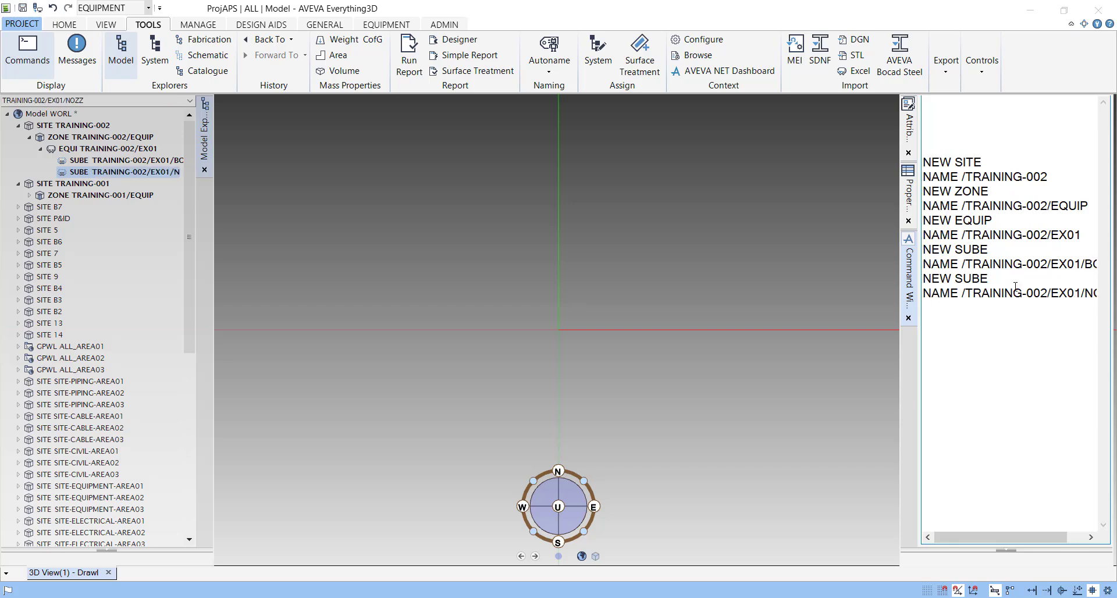
Create a third sub-equipment by rerunning NEW SUBE and the previous naming command changed to NAME /TRAINING-002/EX01/SUPP
click(1008, 278)
key(Return)
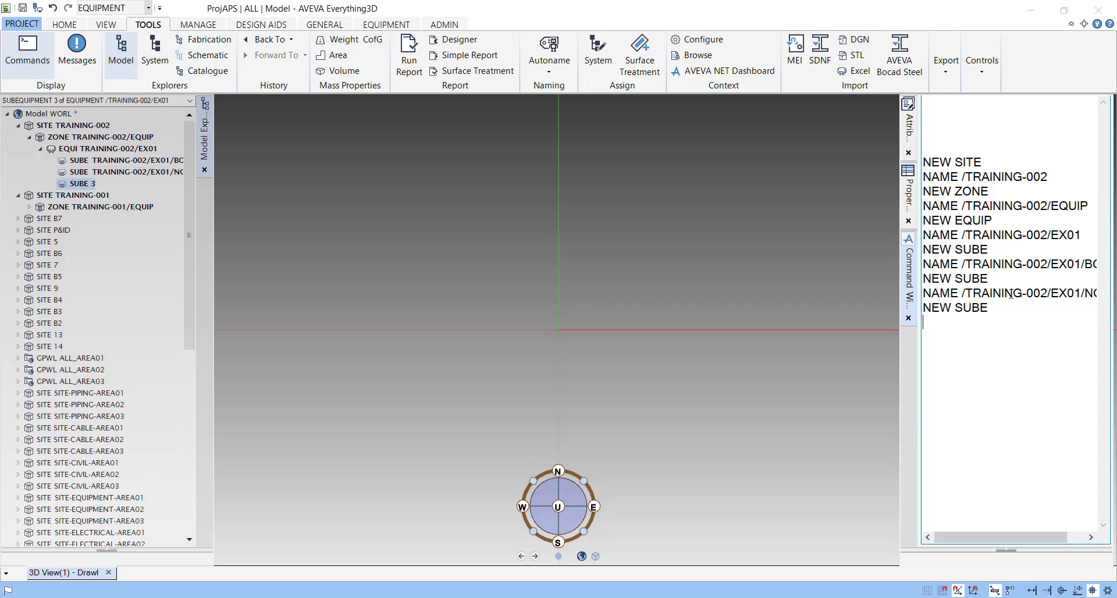
double_click(1011, 293)
key(Return)
key(BackSpace)
key(BackSpace)
key(BackSpace)
key(BackSpace)
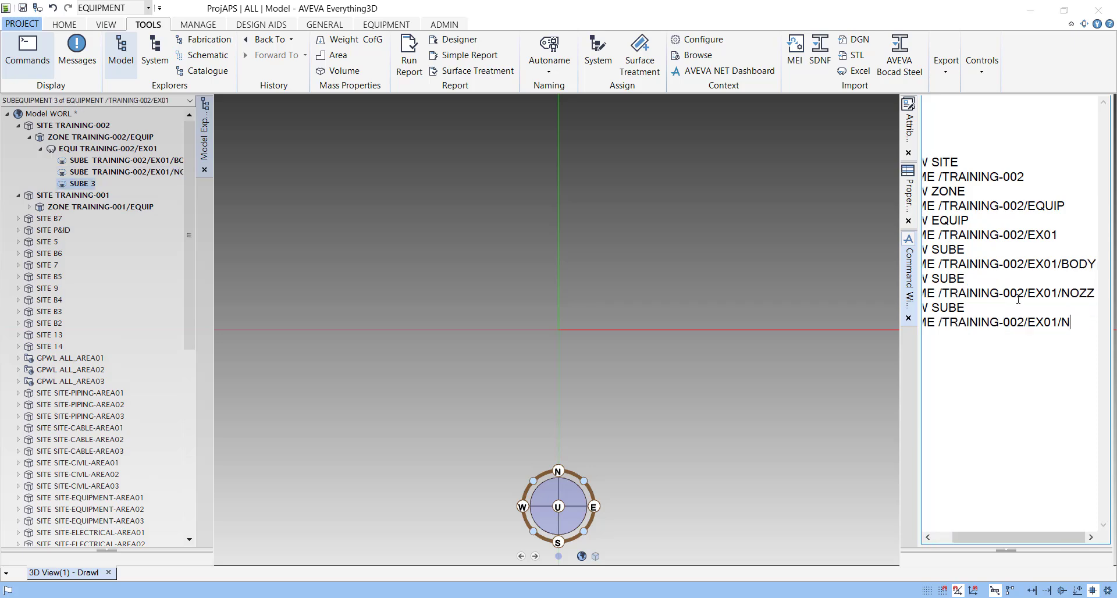
text(SUPP)
key(Return)
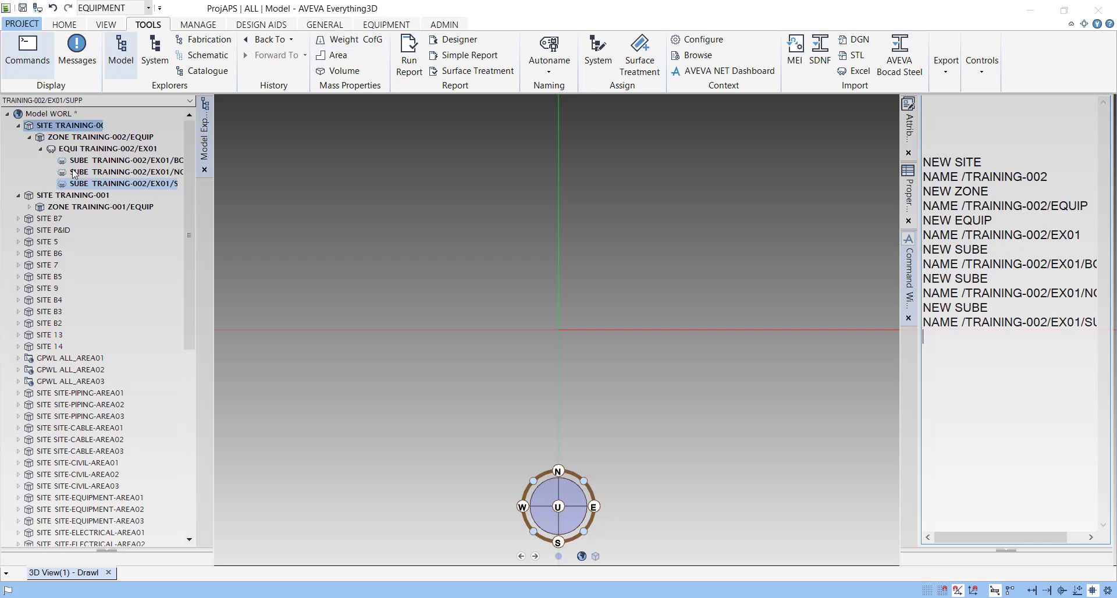
Expand zone TRAINING-001/EQUIP and equipment TRAINING-001/EX01 to compare their hierarchy with TRAINING-002, and look over the general and equipment creation tools
click(19, 196)
click(19, 195)
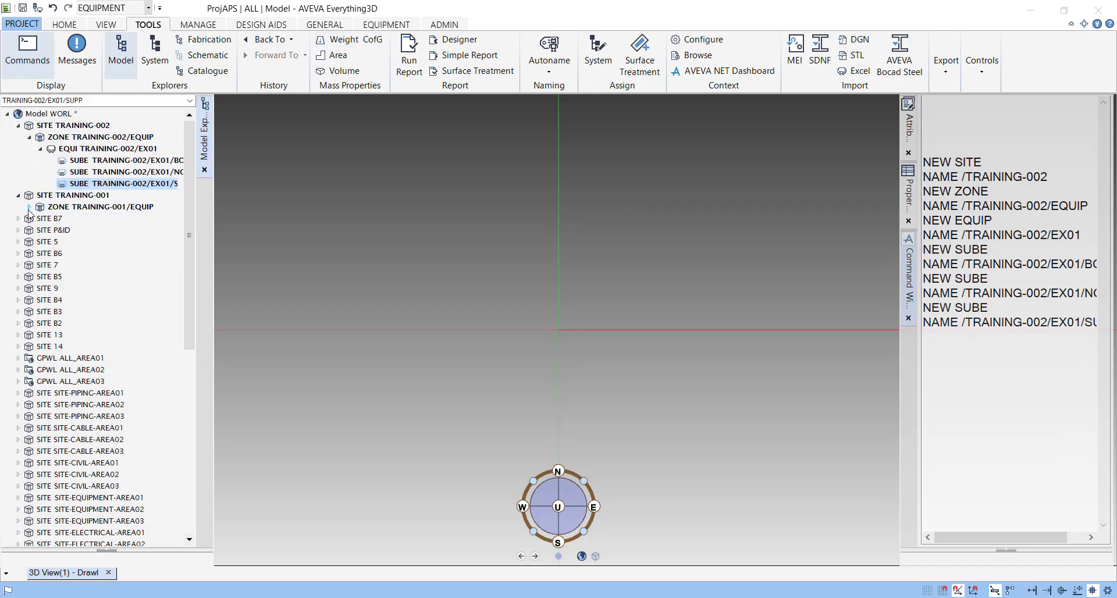
click(30, 208)
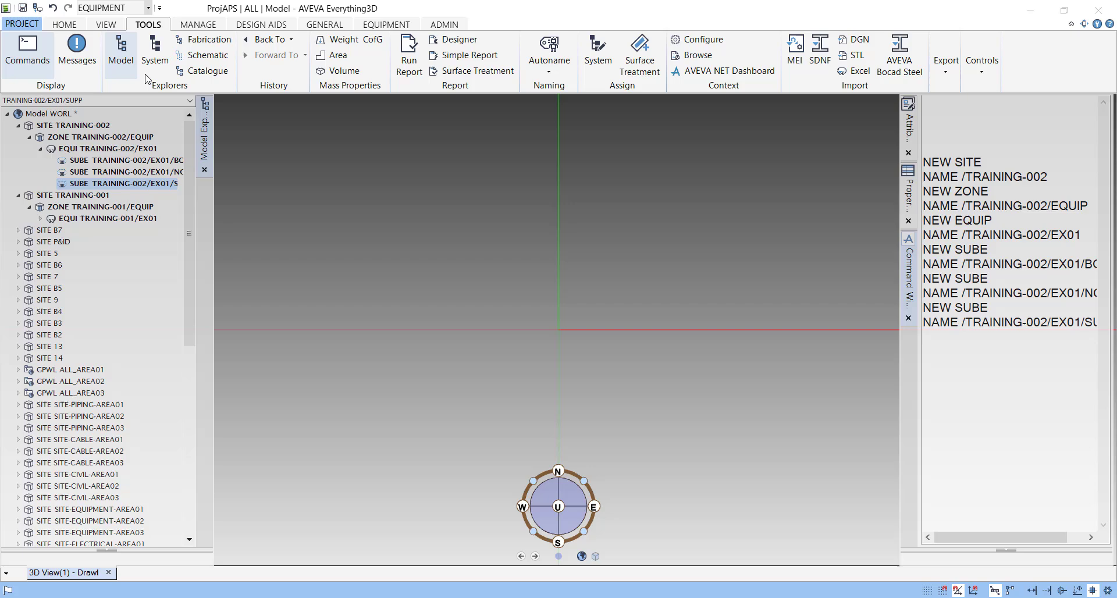
click(340, 25)
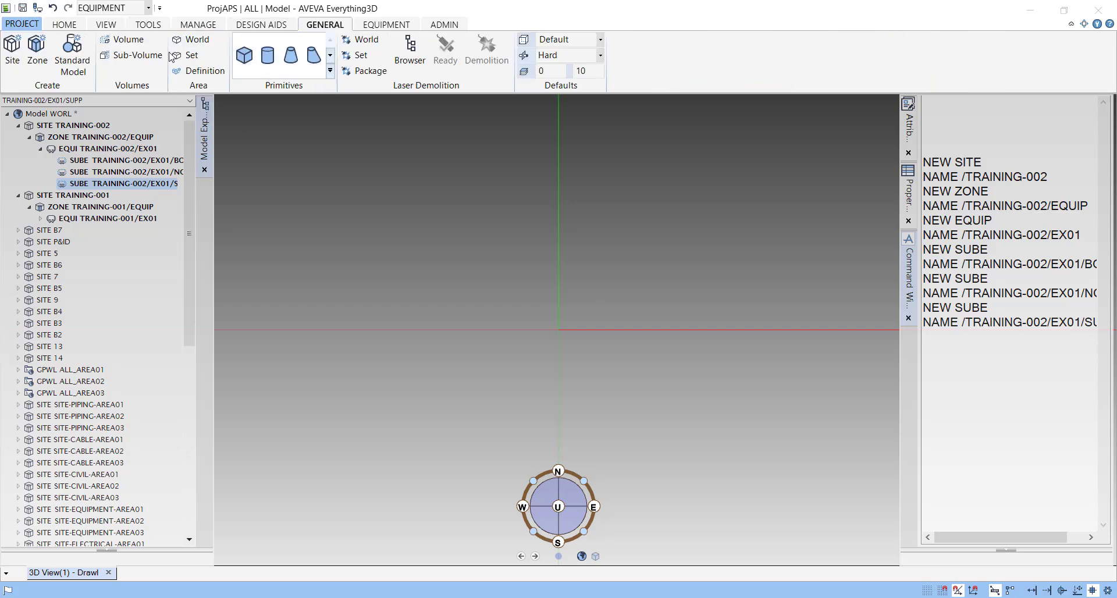
click(383, 26)
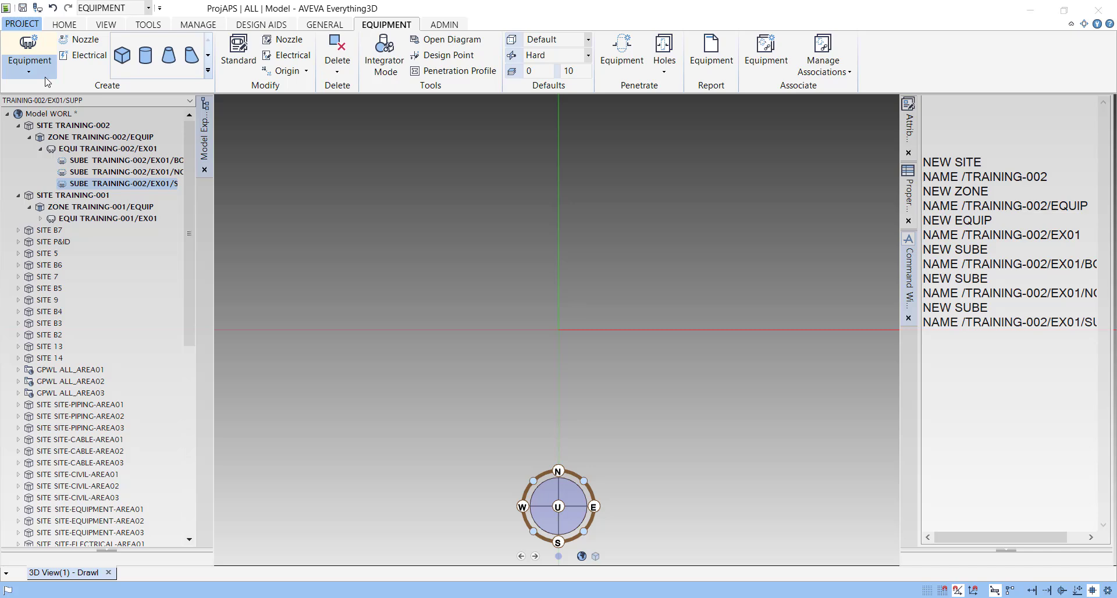
click(41, 217)
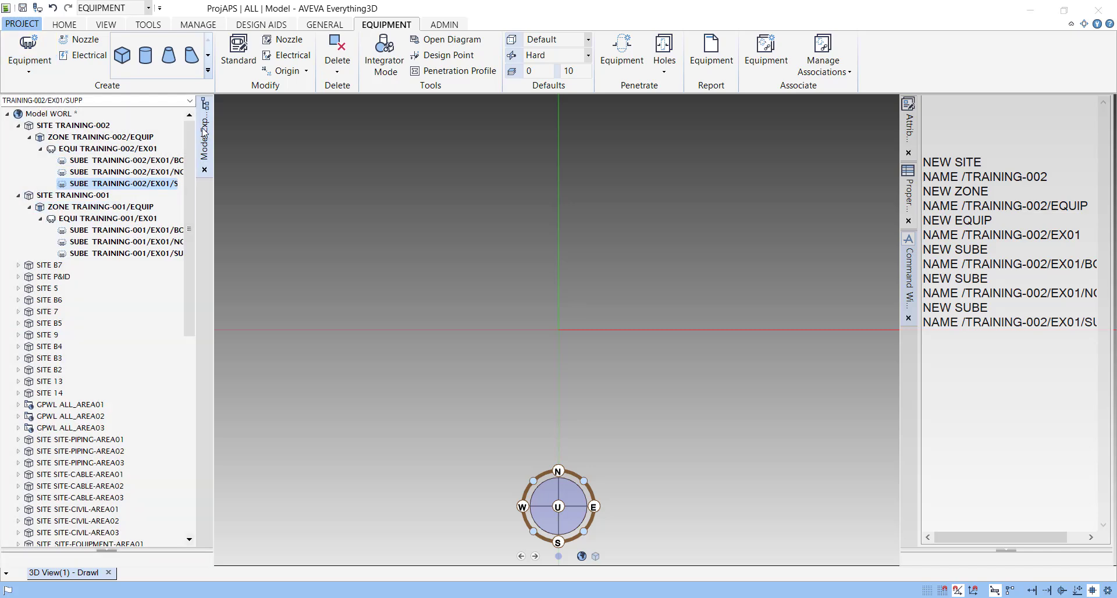